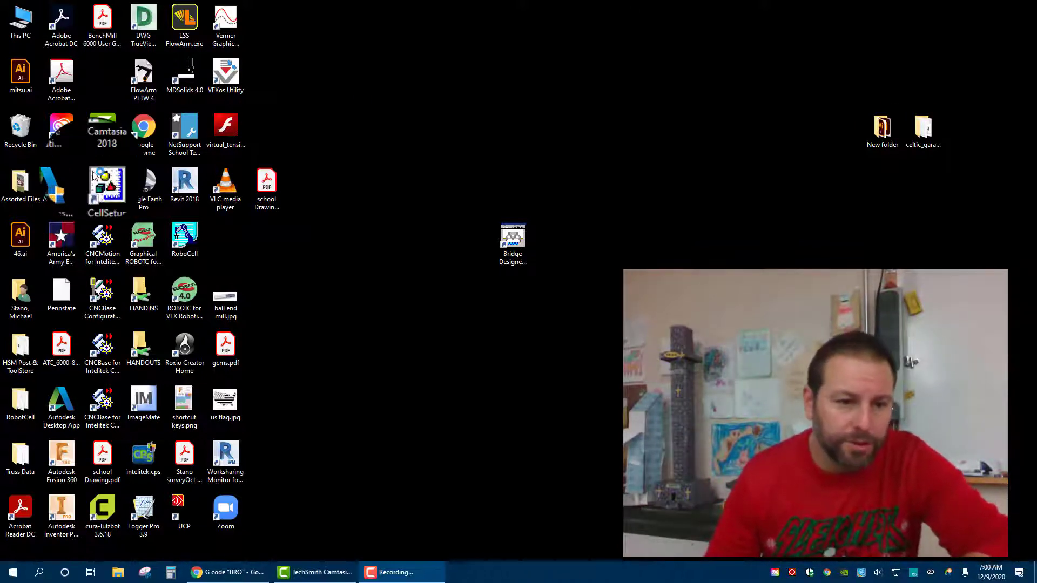
# - Launch CNCMotion for BenchMill 6000 from its desktop icon, loading program O0001.FNC
pyautogui.doubleClick(99, 229)
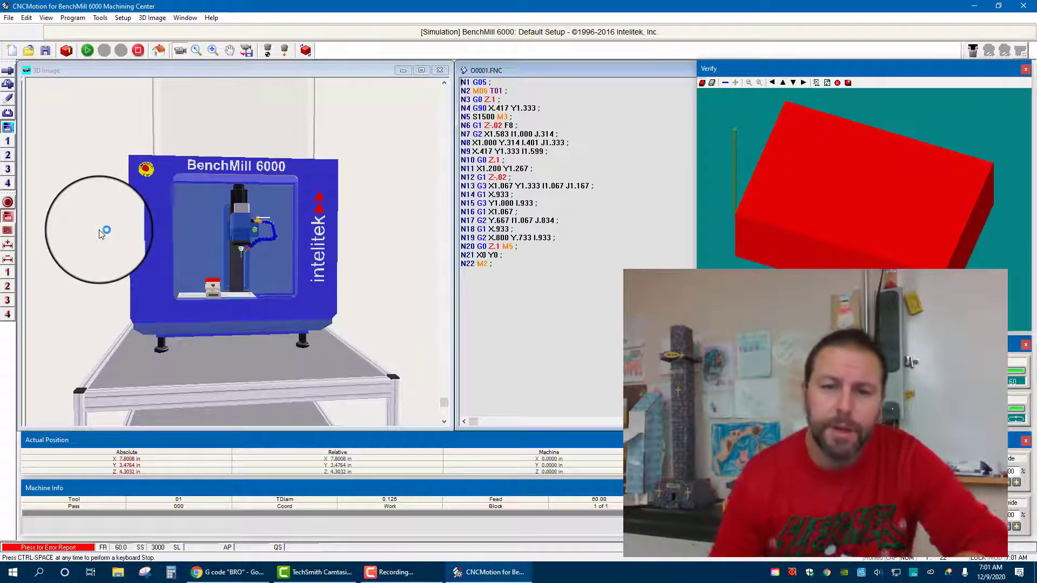
# - Switch to the Run And Edit Screen layout and start a blank Program1
pyautogui.click(182, 19)
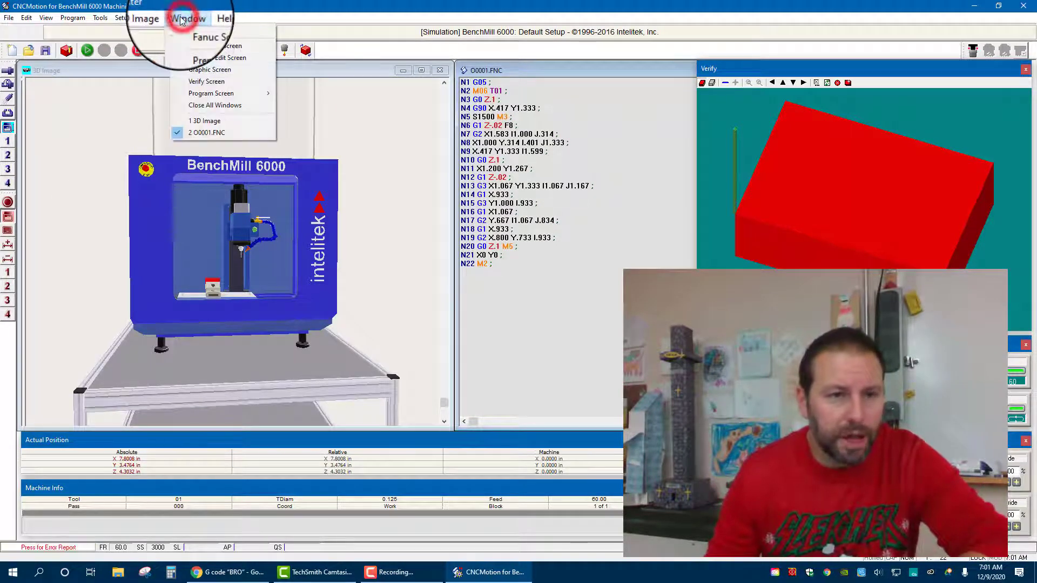
pyautogui.click(206, 57)
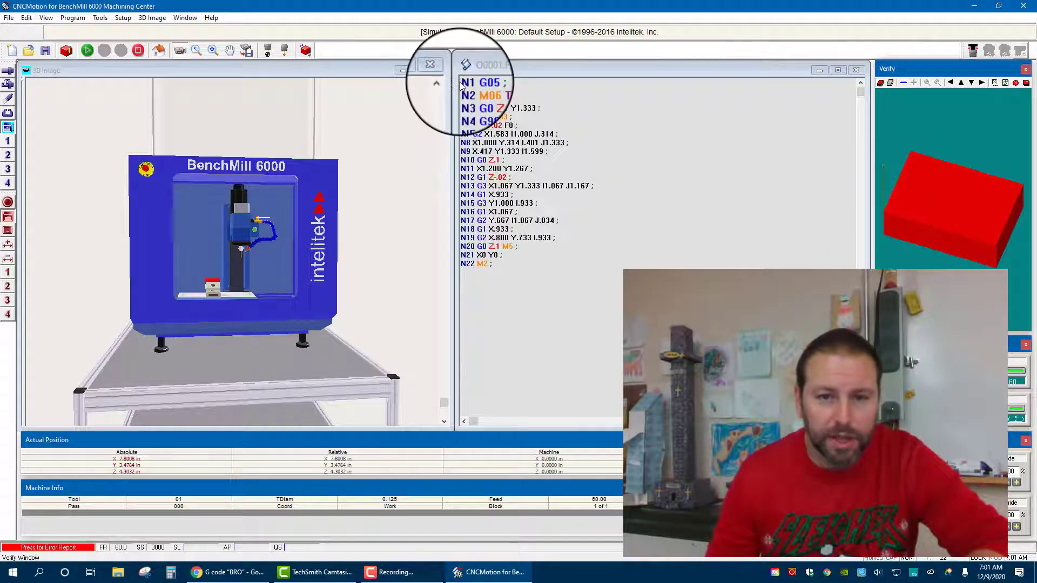
pyautogui.click(10, 50)
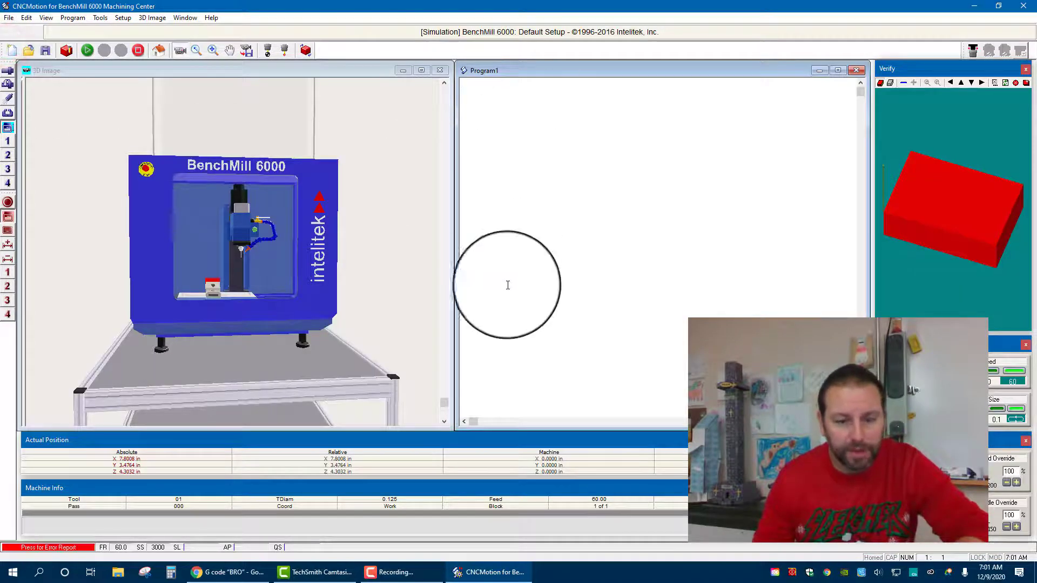
# - Select G-code lines N00 to N36 in the G code BRO Google Doc
pyautogui.click(226, 572)
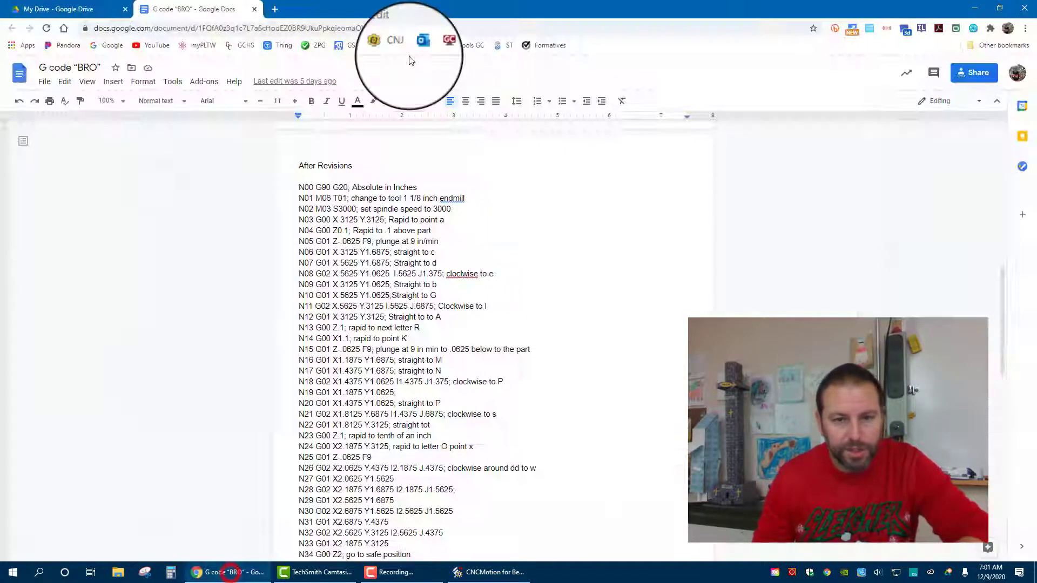
pyautogui.scroll(-1, 282, 170)
pyautogui.moveTo(286, 130); pyautogui.dragTo(440, 521)
pyautogui.hotkey('ctrl', 'c')
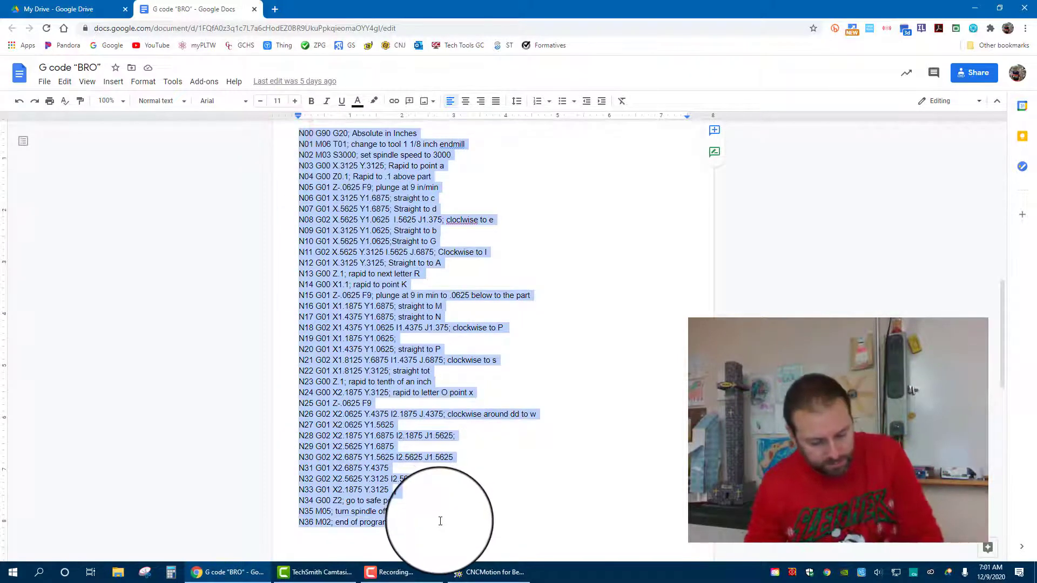
# - Paste the copied BRO G-code into the empty Program1
pyautogui.click(475, 572)
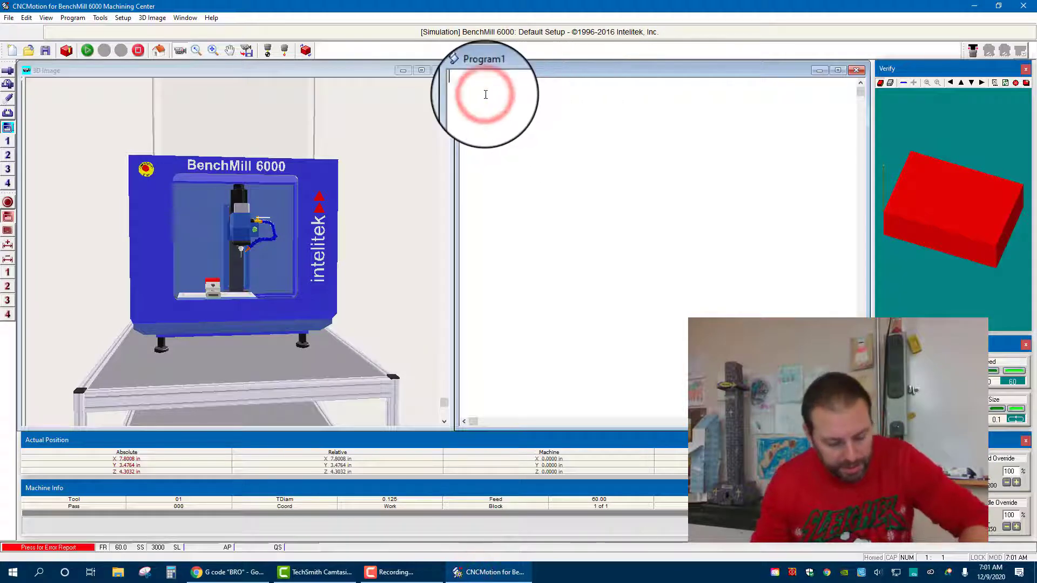
pyautogui.hotkey('ctrl', 'v')
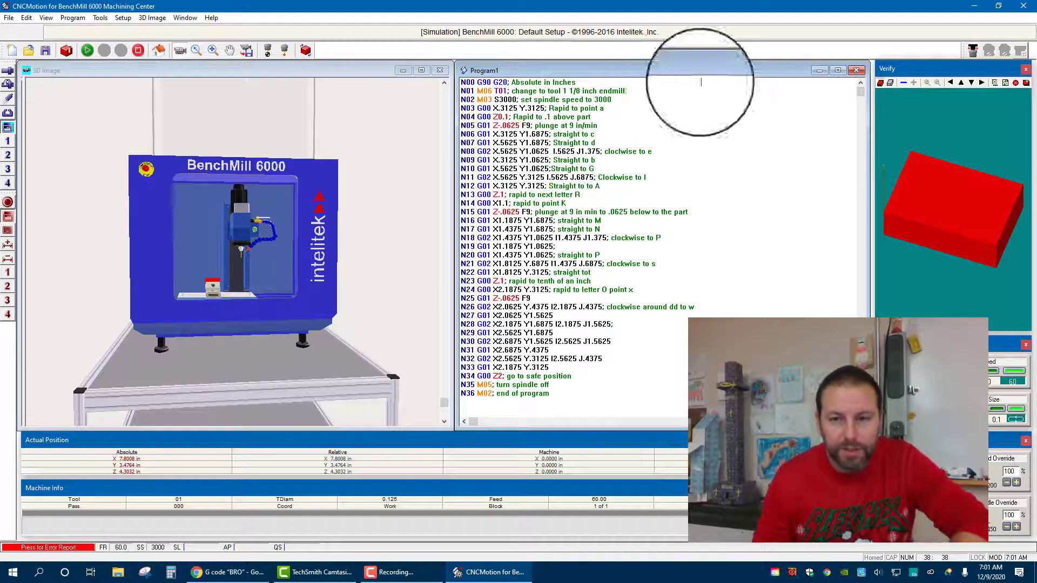
pyautogui.click(27, 20)
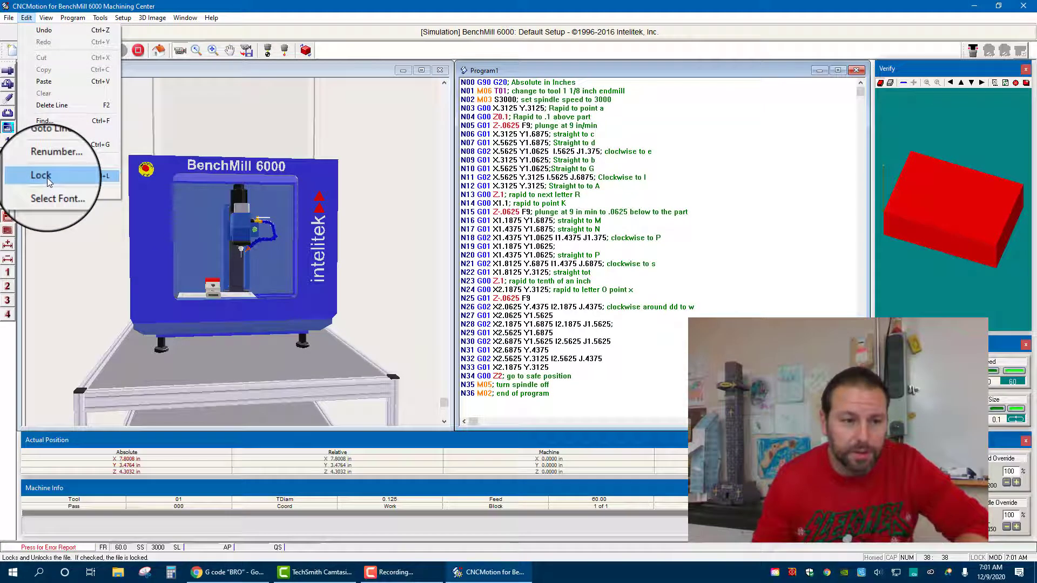
pyautogui.click(724, 147)
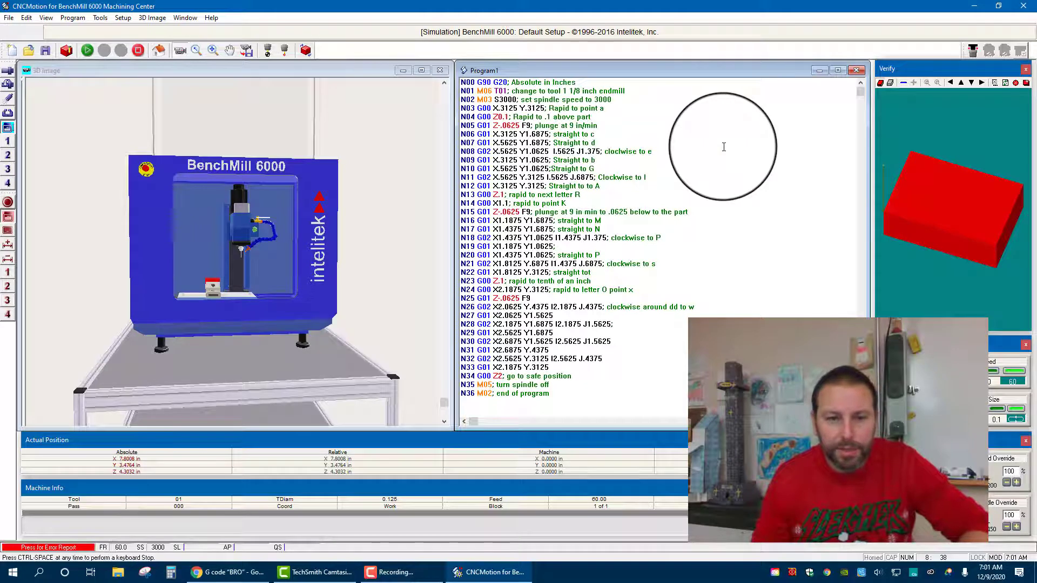
# - Verify the program and dismiss the Normal Program Stop message once BRO is carved
pyautogui.click(66, 51)
pyautogui.click(444, 316)
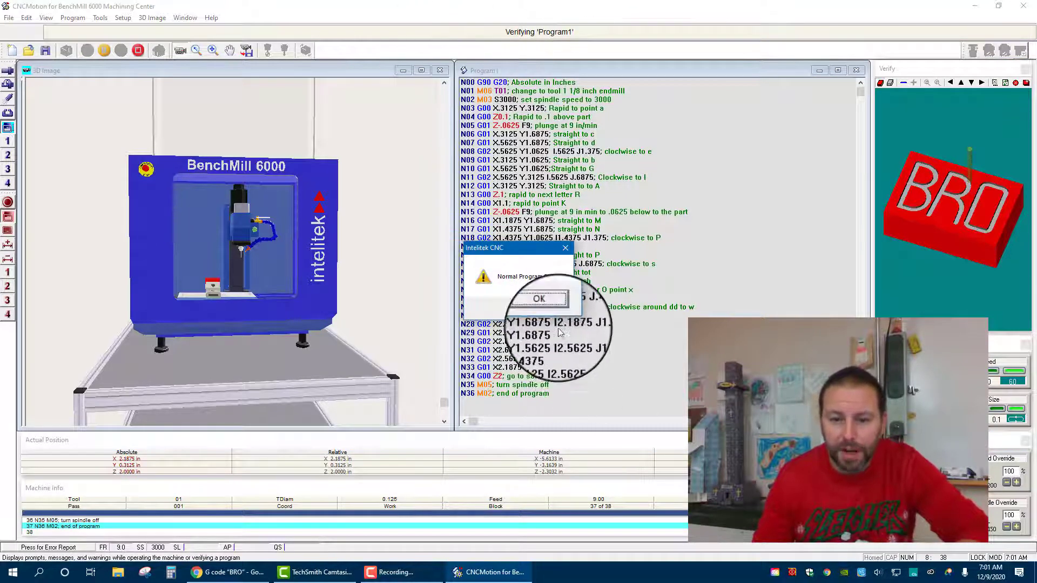
pyautogui.click(555, 310)
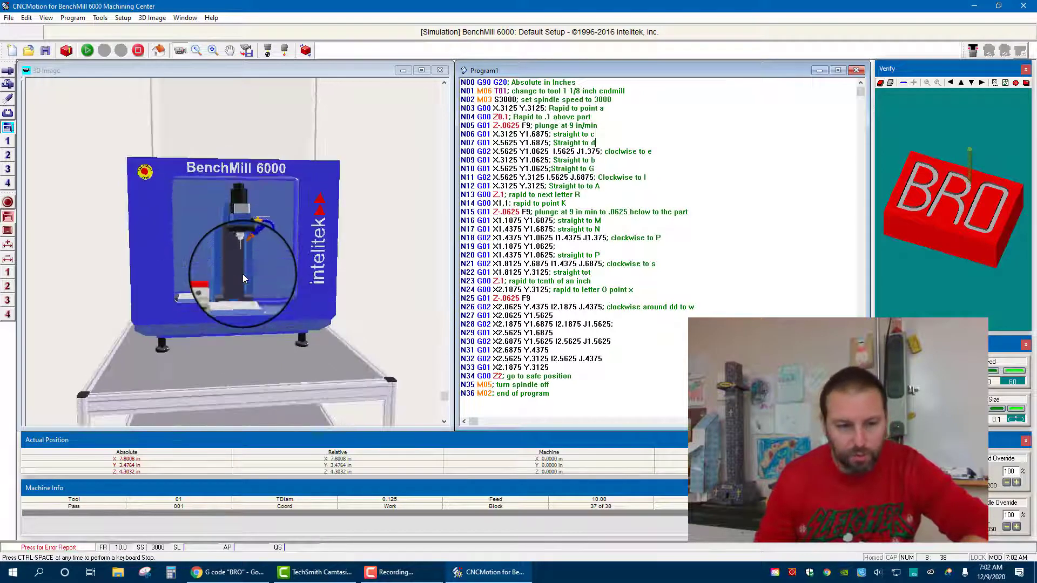
# - Rotate the 3D view to a raised angle and zoom in on the spindle, vise and red block
pyautogui.moveTo(248, 279); pyautogui.dragTo(210, 382)
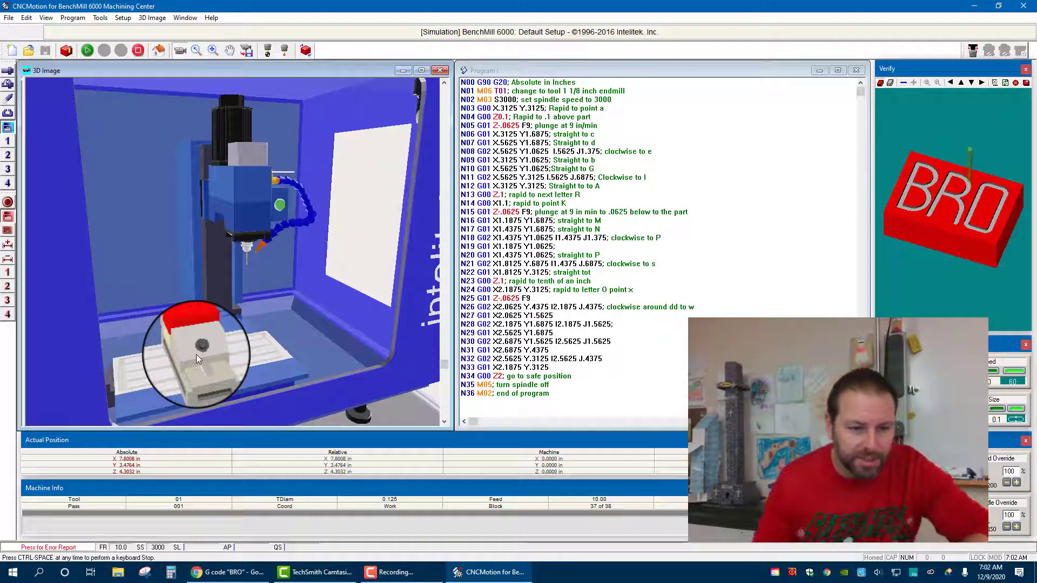
pyautogui.moveTo(196, 354)
pyautogui.mouseDown()
pyautogui.moveTo(221, 339)
pyautogui.moveTo(205, 350)
pyautogui.mouseUp()
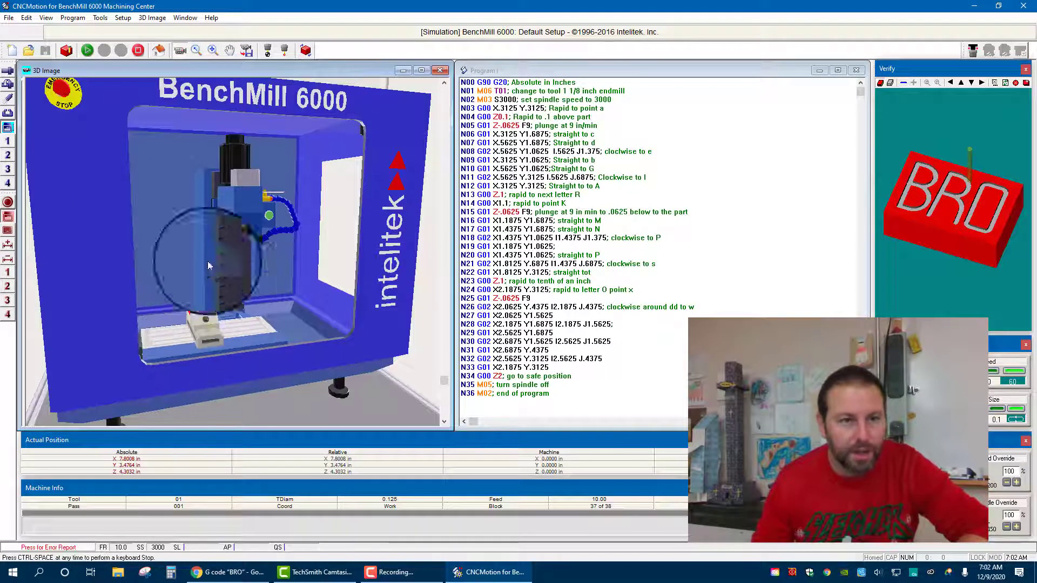
pyautogui.click(119, 20)
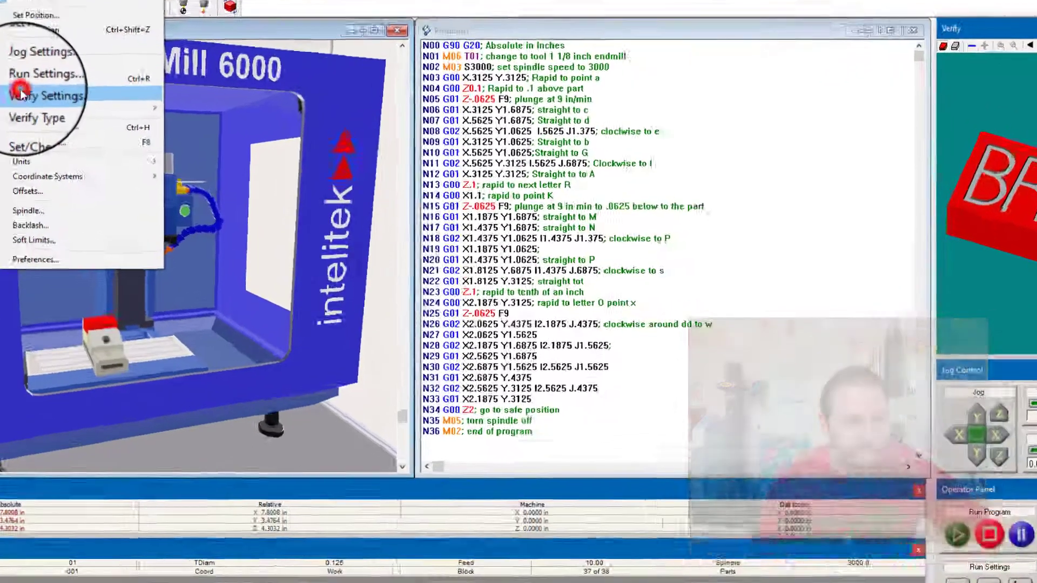
pyautogui.click(20, 93)
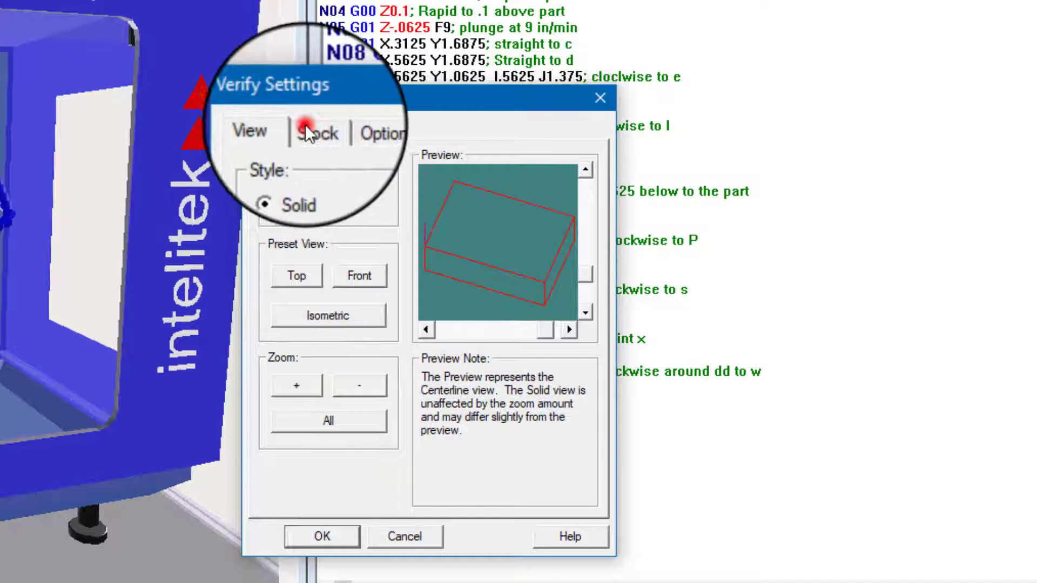
pyautogui.click(306, 131)
pyautogui.doubleClick(286, 199)
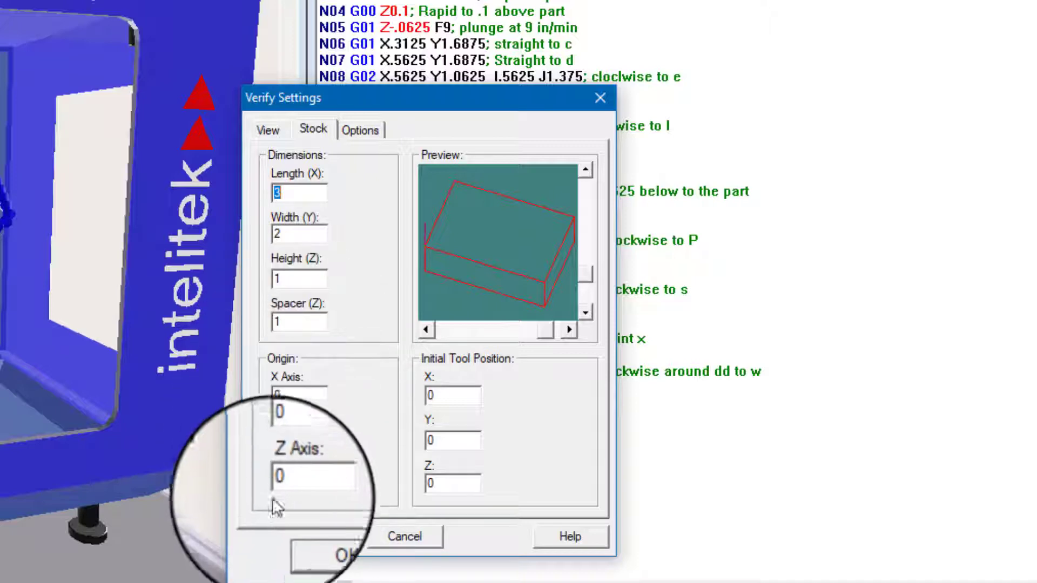
pyautogui.click(360, 129)
pyautogui.click(268, 128)
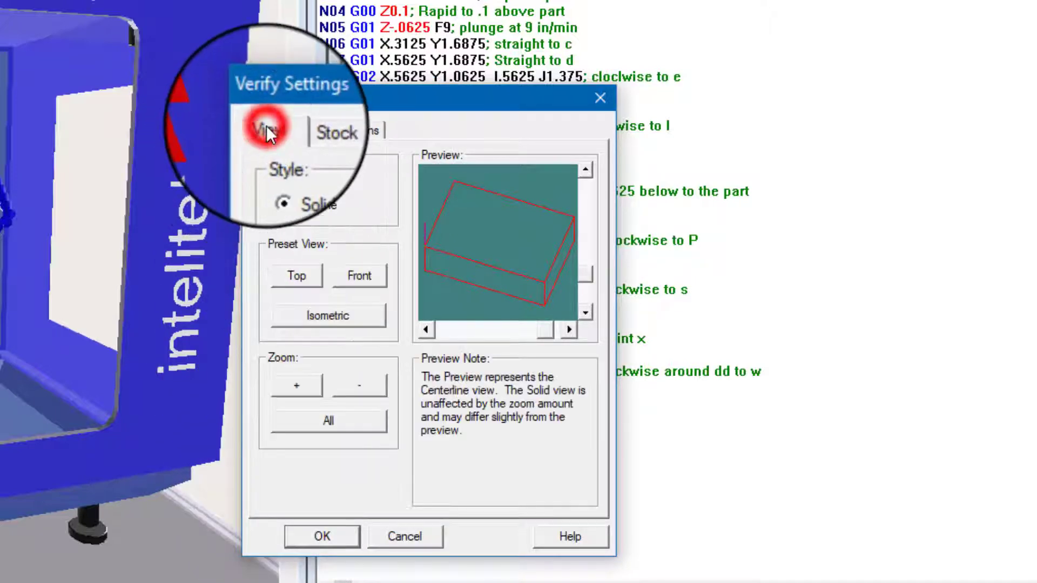
pyautogui.click(312, 528)
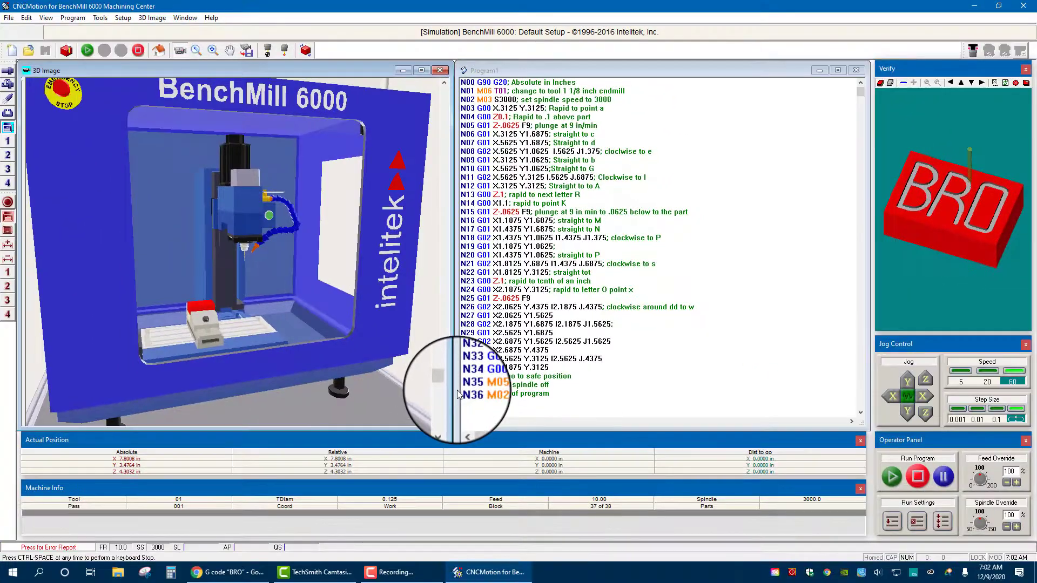
# - Open Setup Machine and look through the stock, vise and tool changer settings
pyautogui.click(153, 18)
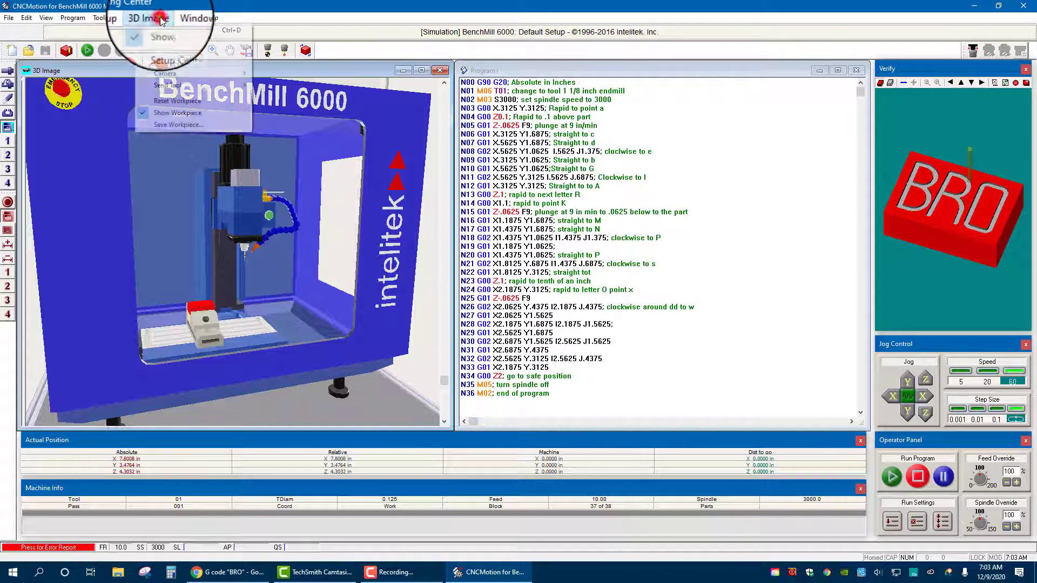
pyautogui.click(158, 56)
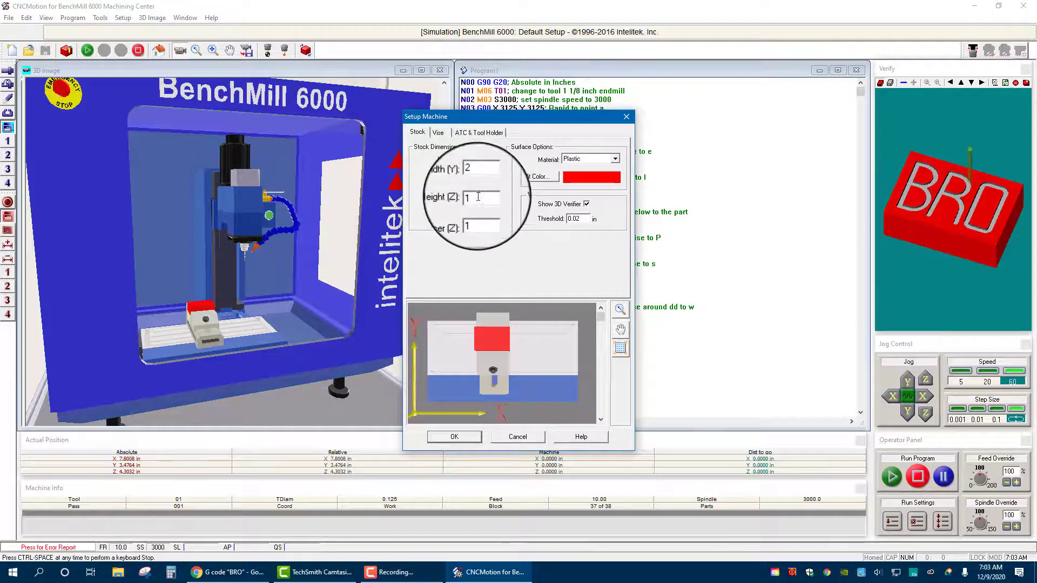
pyautogui.doubleClick(486, 168)
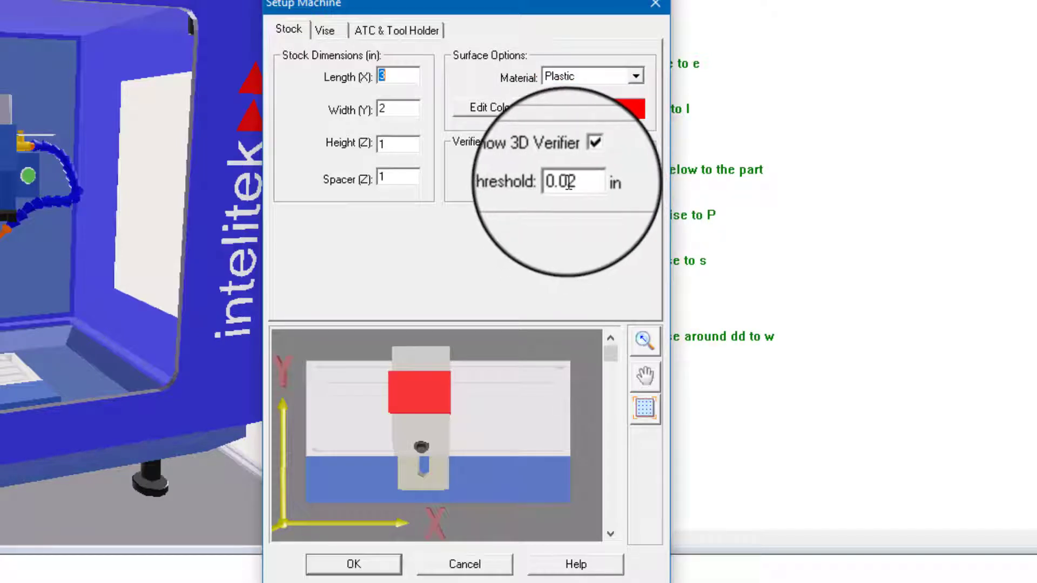
pyautogui.click(324, 29)
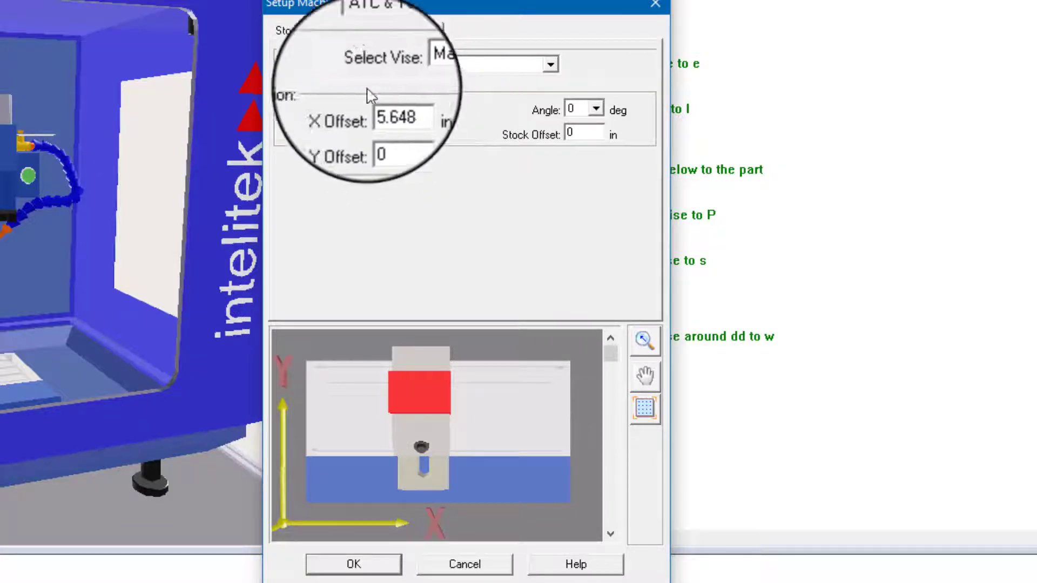
pyautogui.click(397, 44)
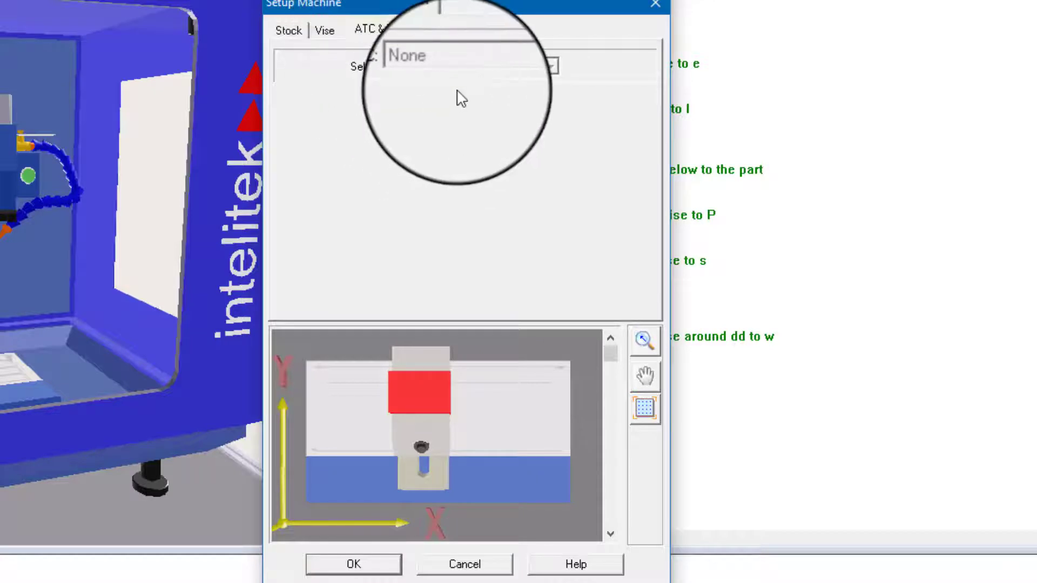
pyautogui.click(551, 69)
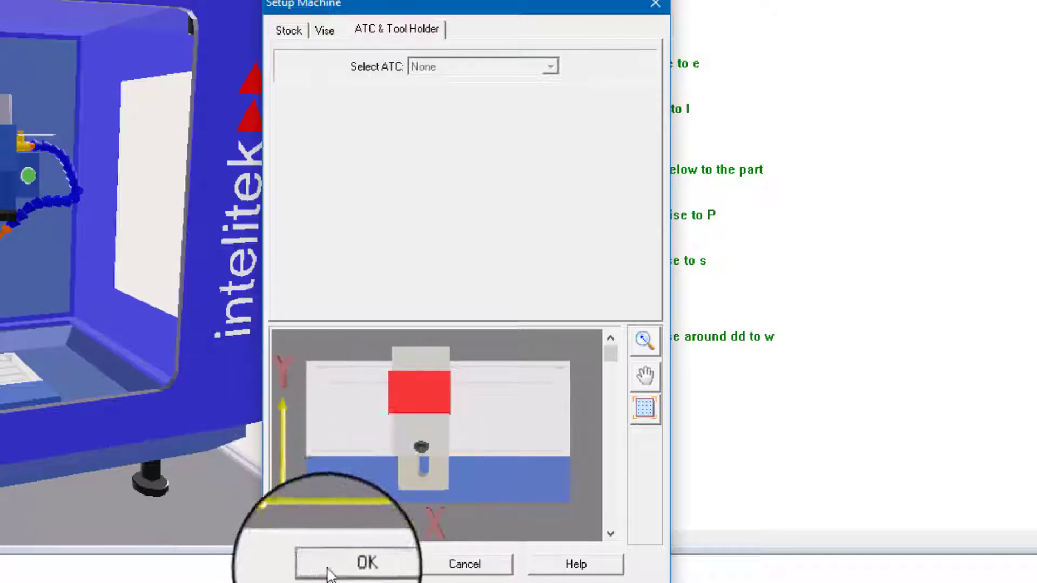
# - Set the vise X Offset to 5.5 in and apply the machine setup
pyautogui.click(323, 32)
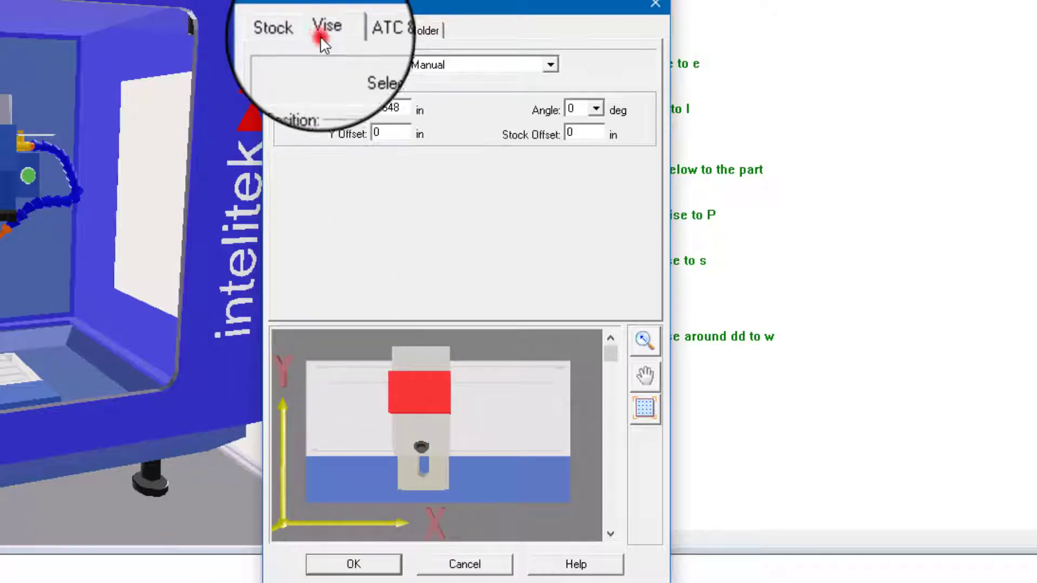
pyautogui.doubleClick(407, 110)
pyautogui.write('5.5')
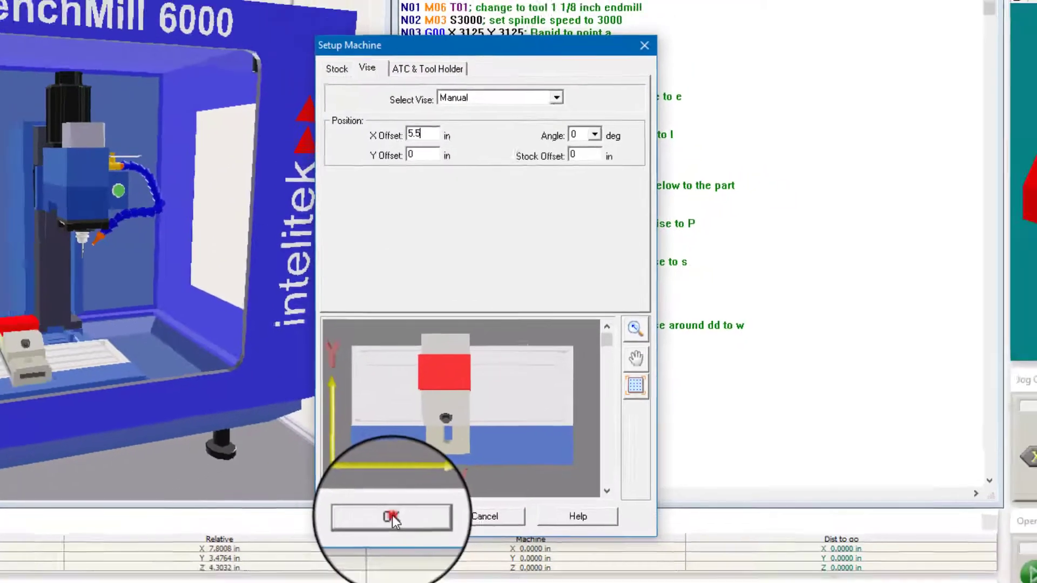
pyautogui.click(392, 515)
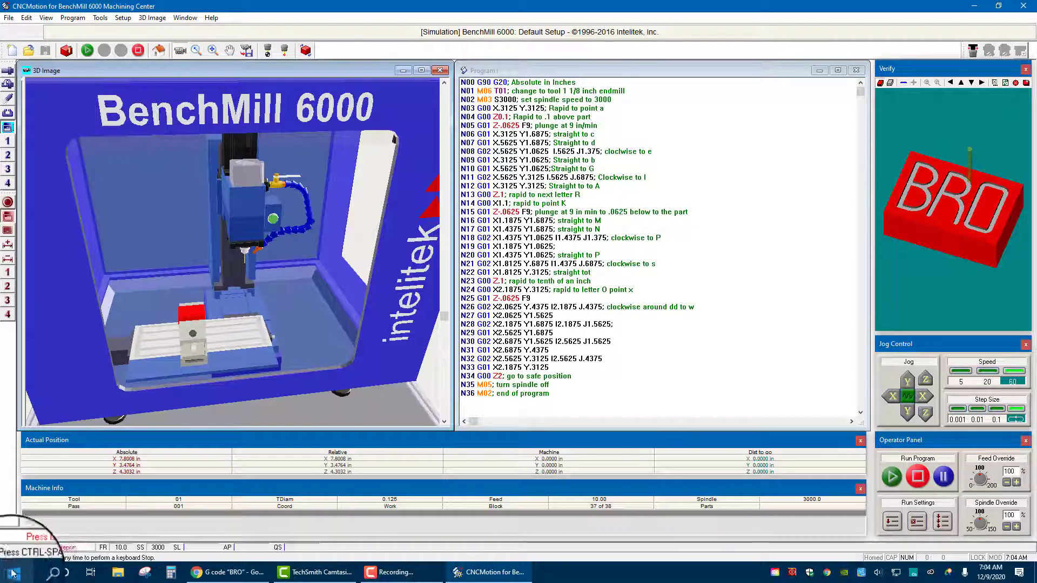
pyautogui.moveTo(59, 550)
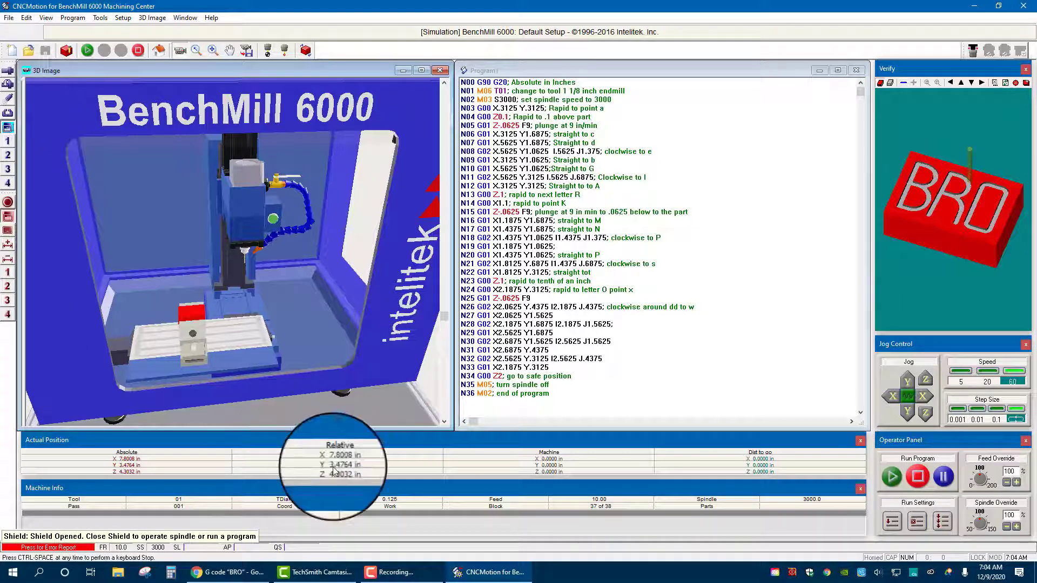
pyautogui.click(327, 533)
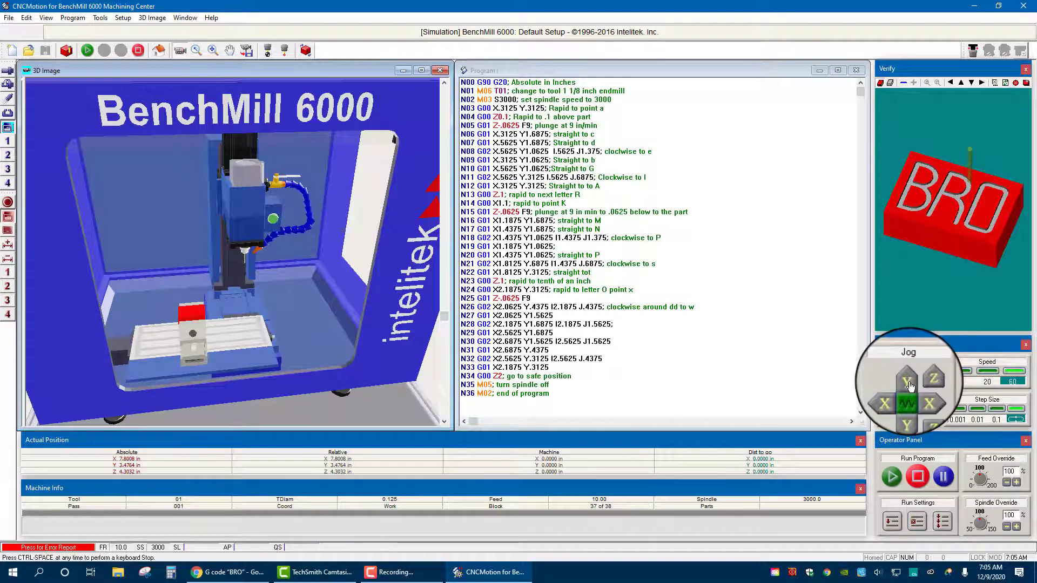
# - Jog the table along -Y and -X, then lower and slightly raise the spindle
pyautogui.click(908, 419)
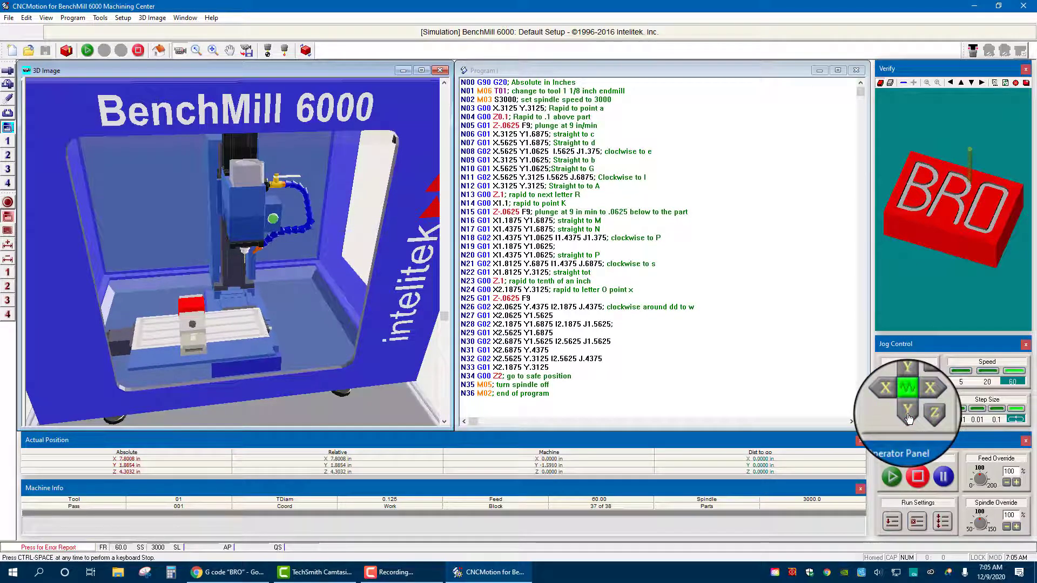
pyautogui.click(893, 401)
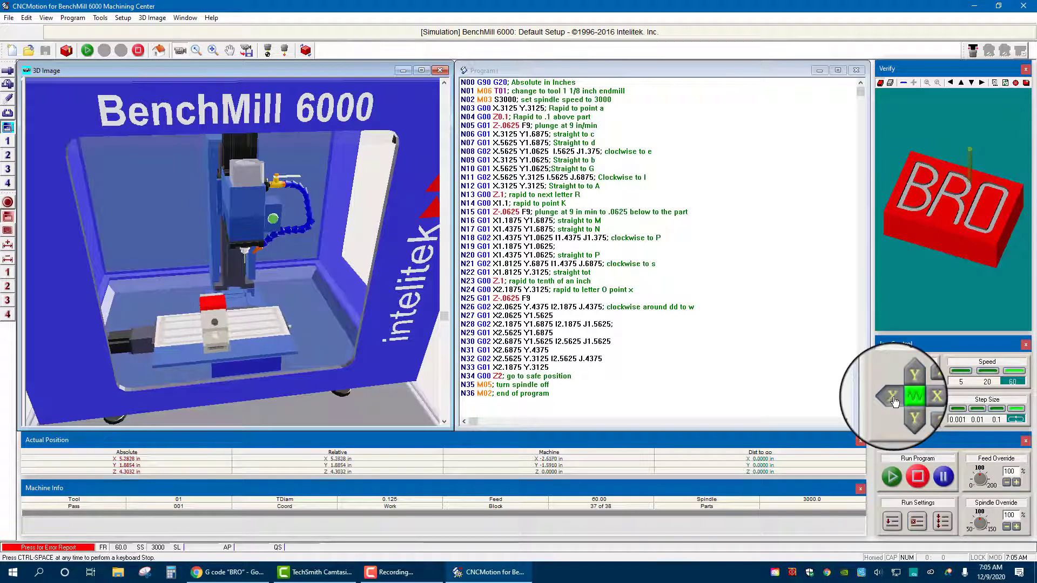
pyautogui.click(925, 416)
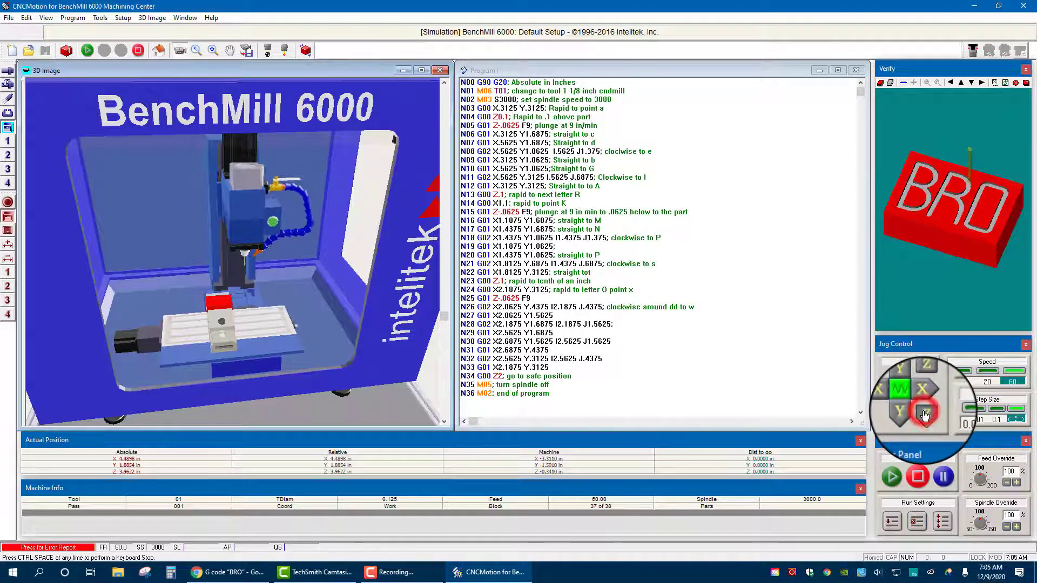
pyautogui.click(925, 379)
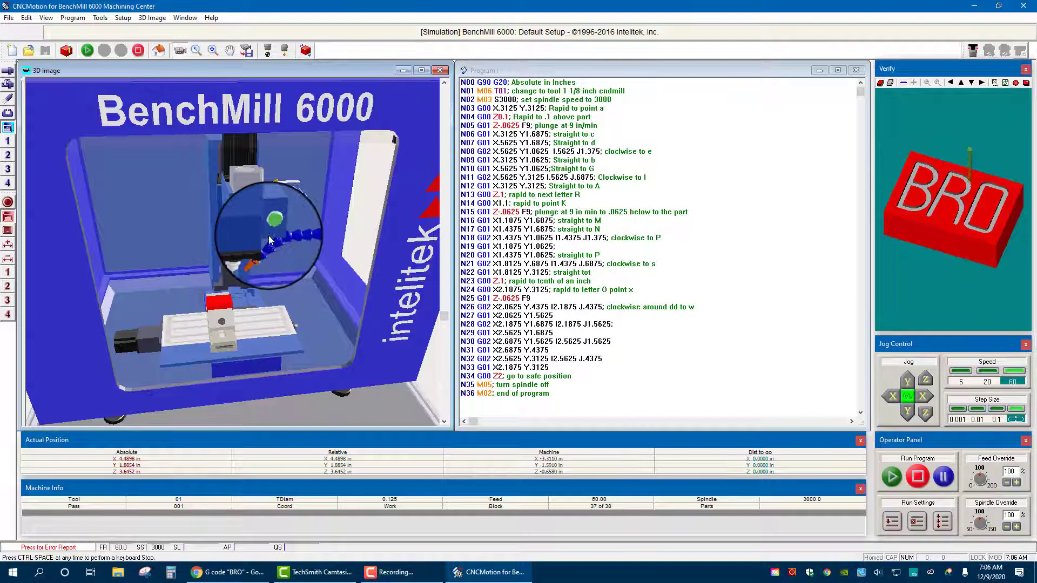
# - Close the machine's safety shield with the Shield Opener button
pyautogui.scroll(1, 260, 228)
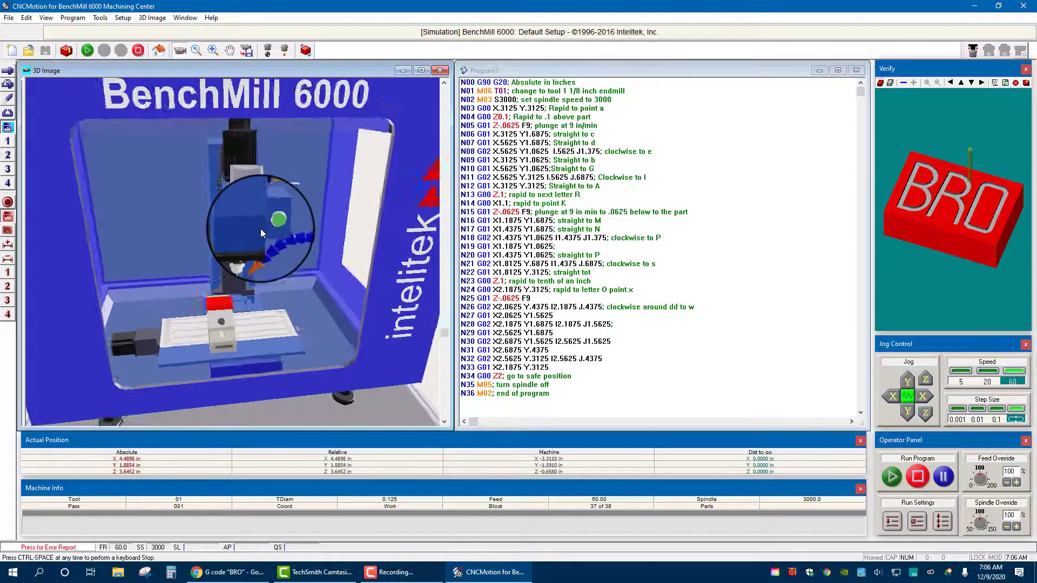
pyautogui.scroll(1, 254, 314)
pyautogui.scroll(-2, 251, 292)
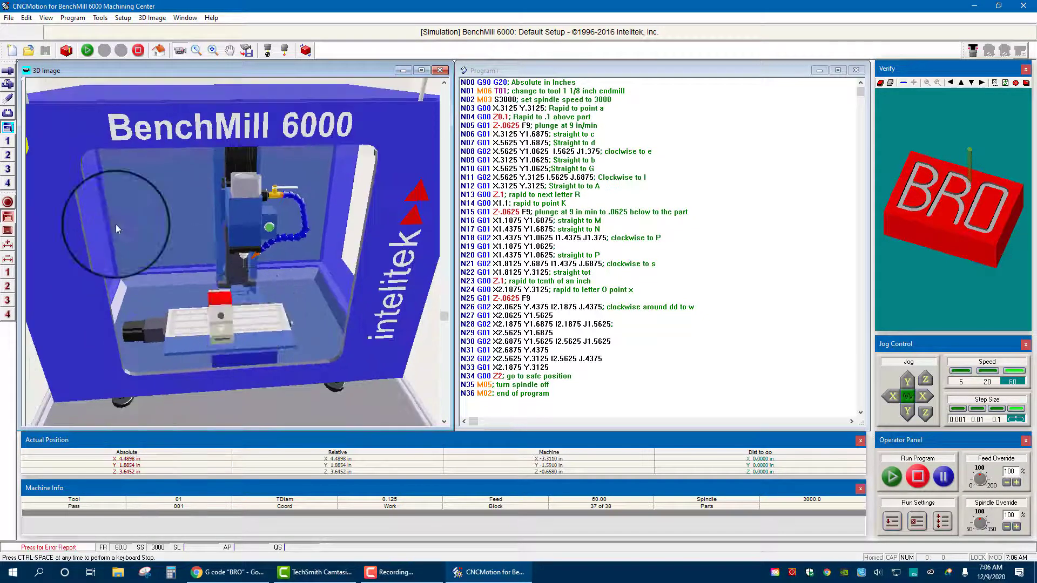
pyautogui.click(8, 129)
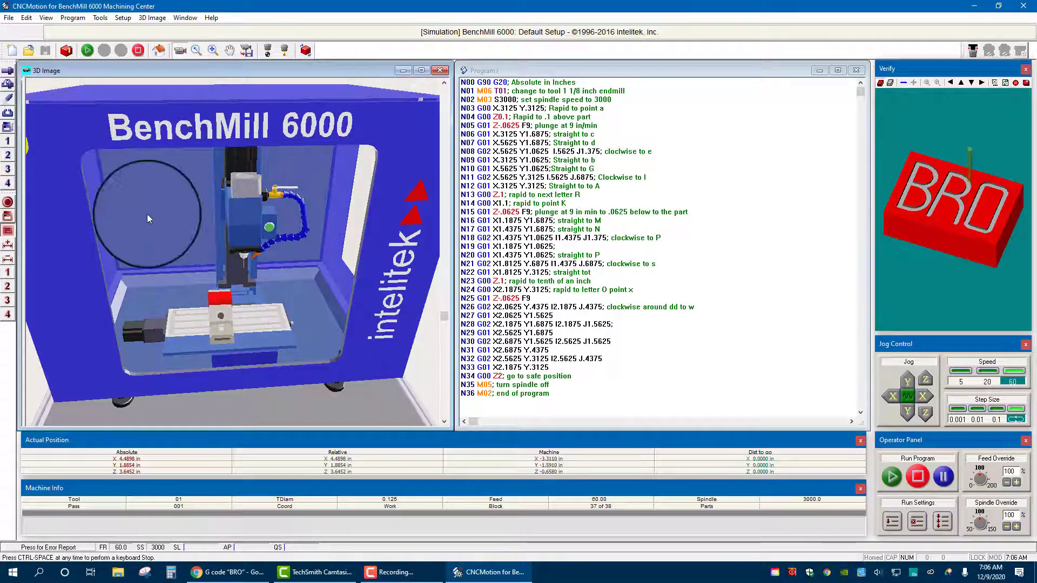
# - Home all axes from the Home / Reference dialog, then view the mill from higher up
pyautogui.click(158, 51)
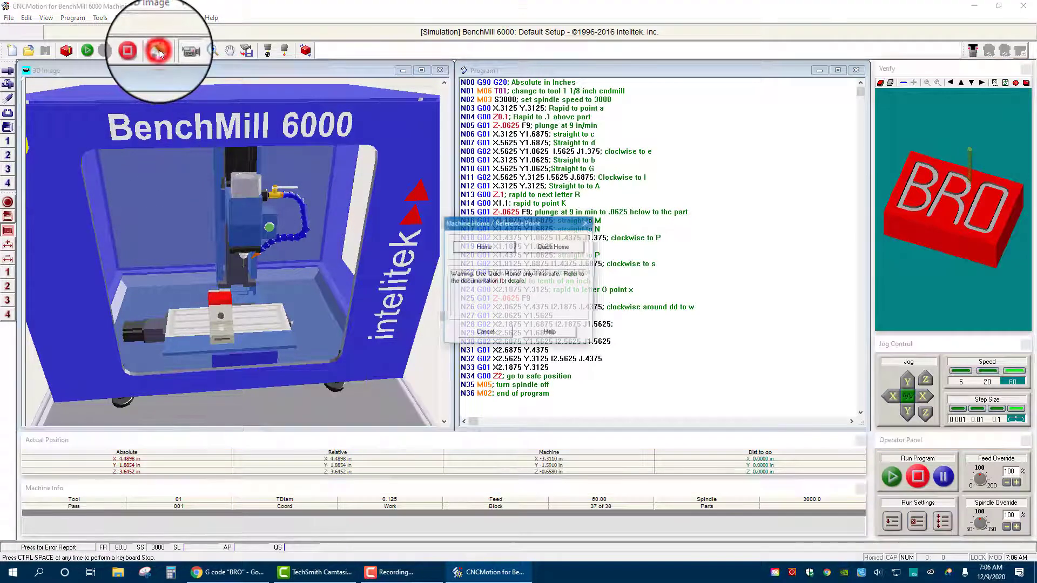
pyautogui.click(503, 252)
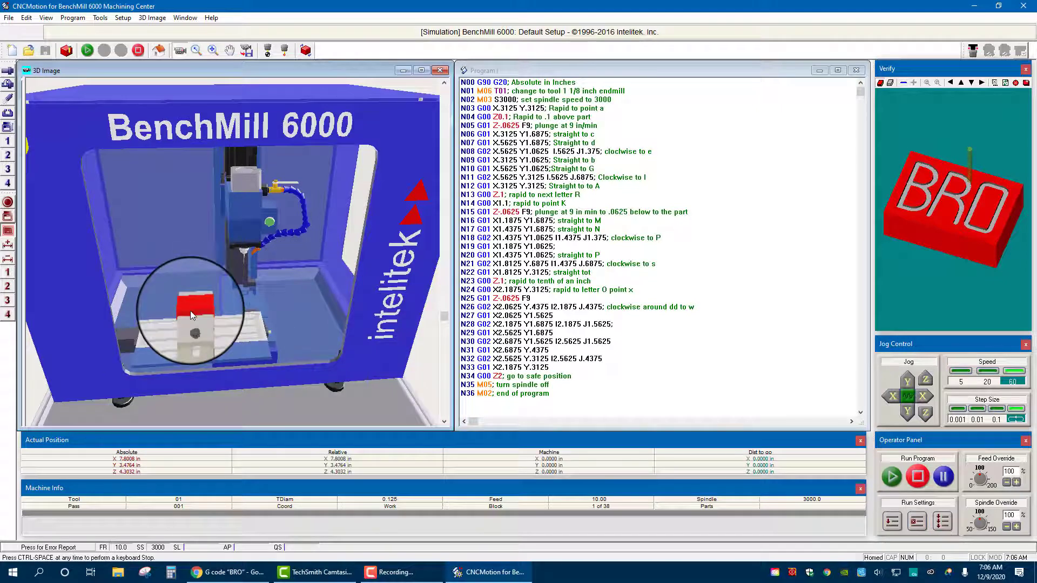
pyautogui.moveTo(190, 310); pyautogui.dragTo(205, 348)
pyautogui.scroll(5, 205, 347)
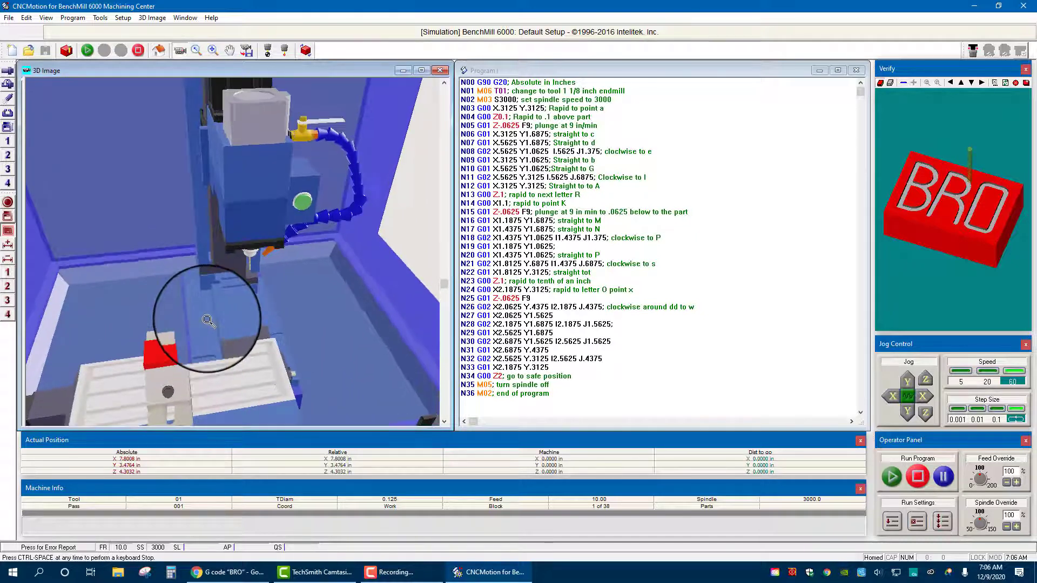
pyautogui.moveTo(214, 339); pyautogui.dragTo(165, 377)
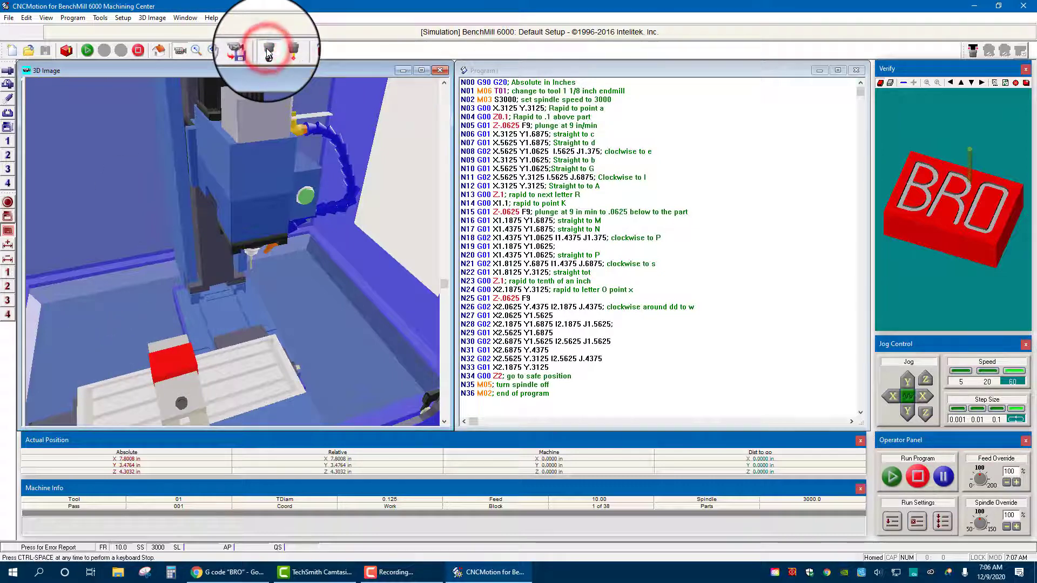
# - Move the tool to the block corner and use Set Position with X 0 to zero all axes
pyautogui.click(153, 372)
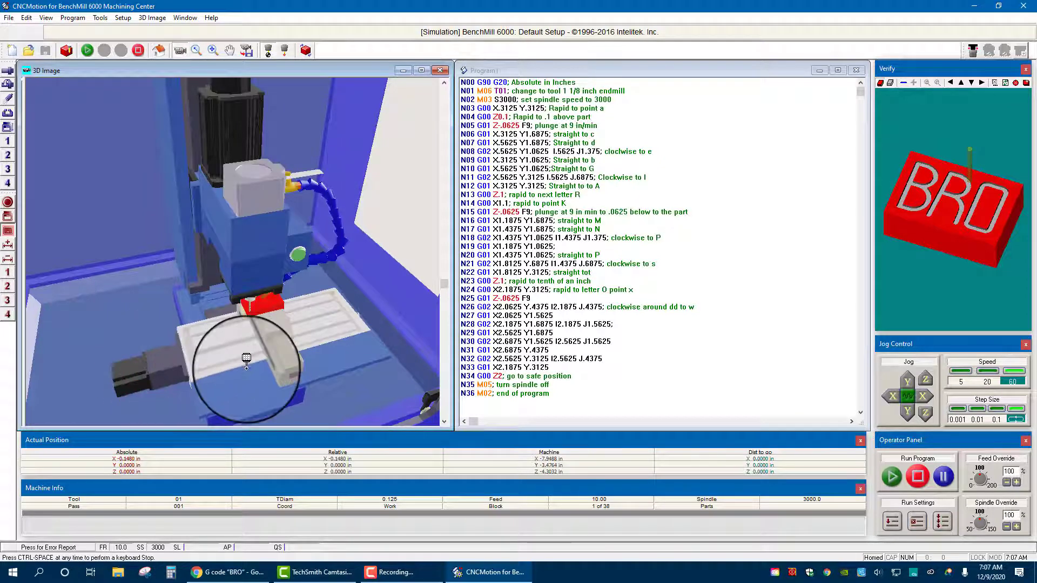
pyautogui.moveTo(243, 347)
pyautogui.mouseDown()
pyautogui.moveTo(259, 361)
pyautogui.moveTo(283, 351)
pyautogui.moveTo(263, 344)
pyautogui.mouseUp()
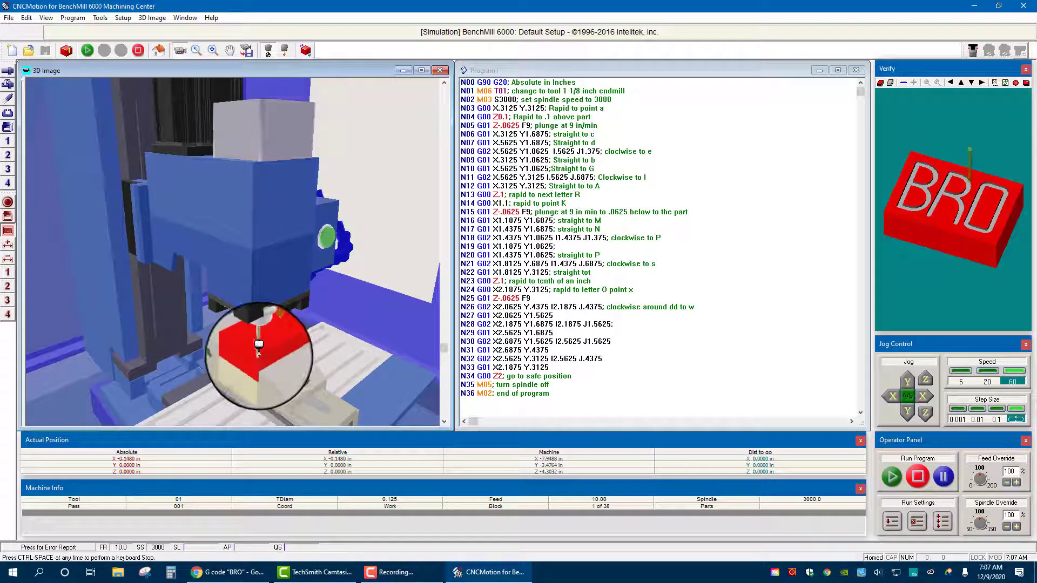
pyautogui.click(123, 18)
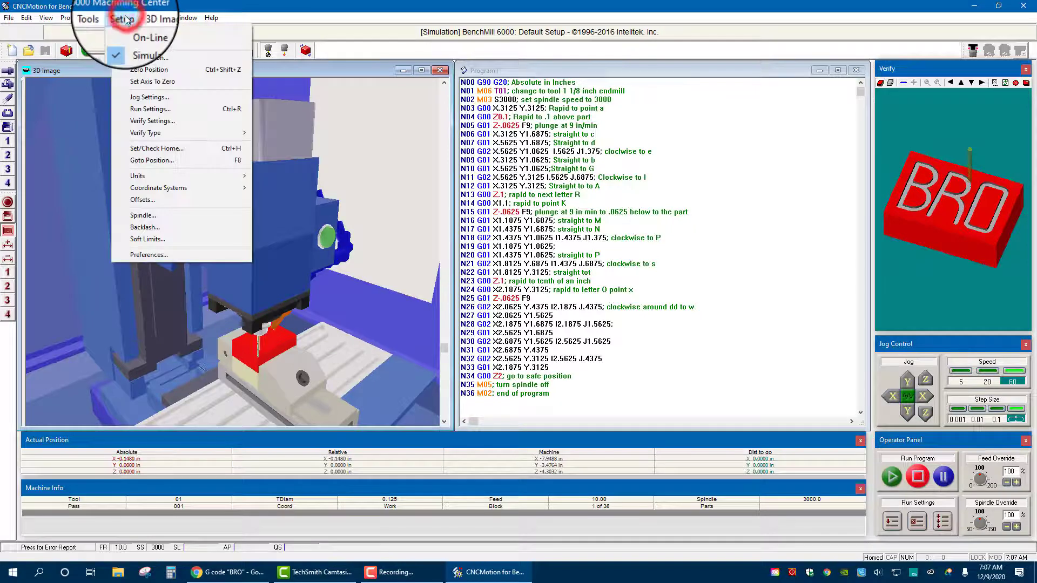
pyautogui.click(147, 57)
pyautogui.click(519, 250)
pyautogui.doubleClick(518, 250)
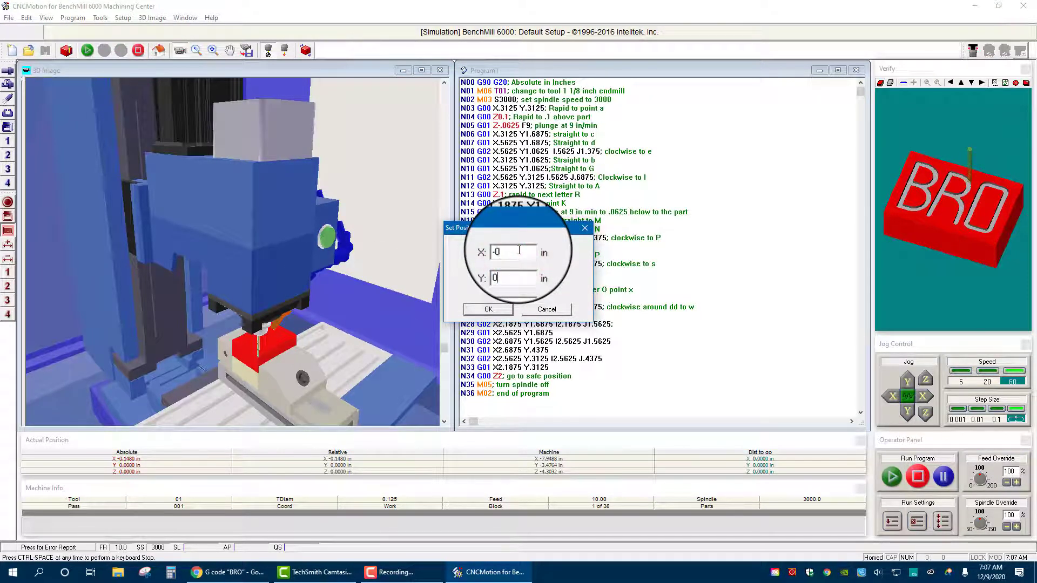
pyautogui.write('0')
pyautogui.click(488, 309)
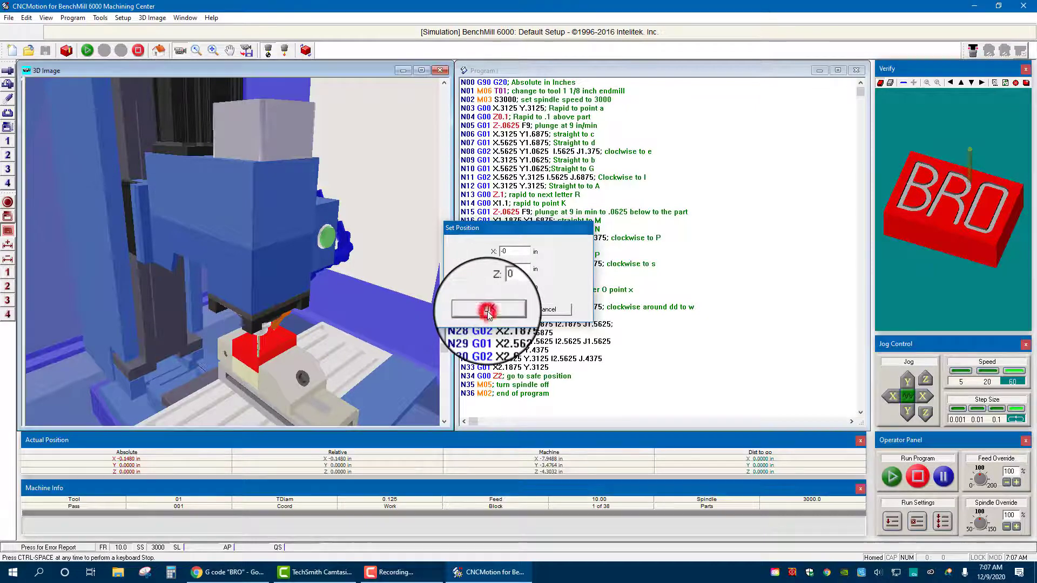
pyautogui.scroll(-5, 270, 345)
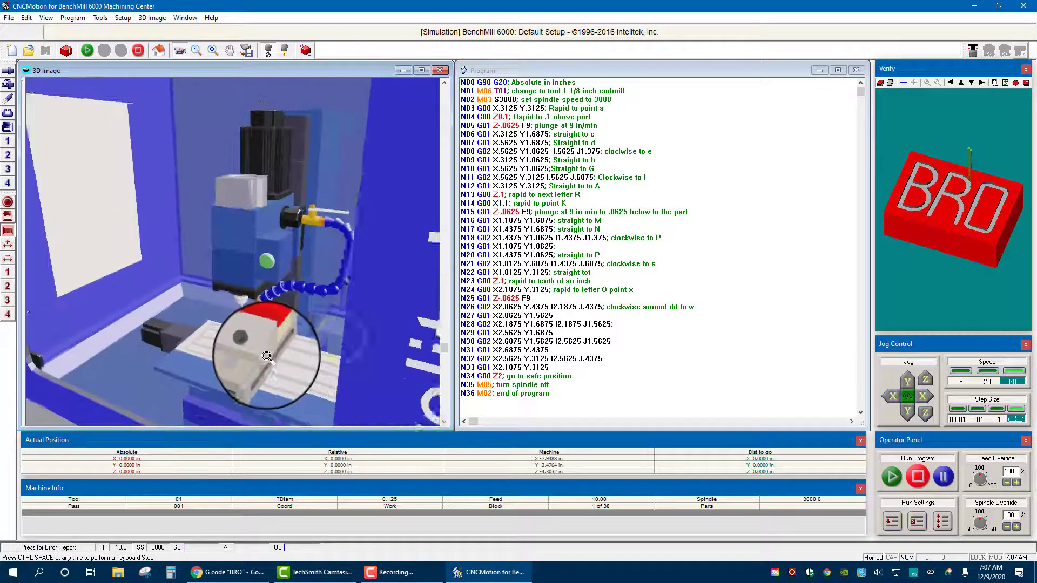
pyautogui.moveTo(279, 347); pyautogui.dragTo(281, 333)
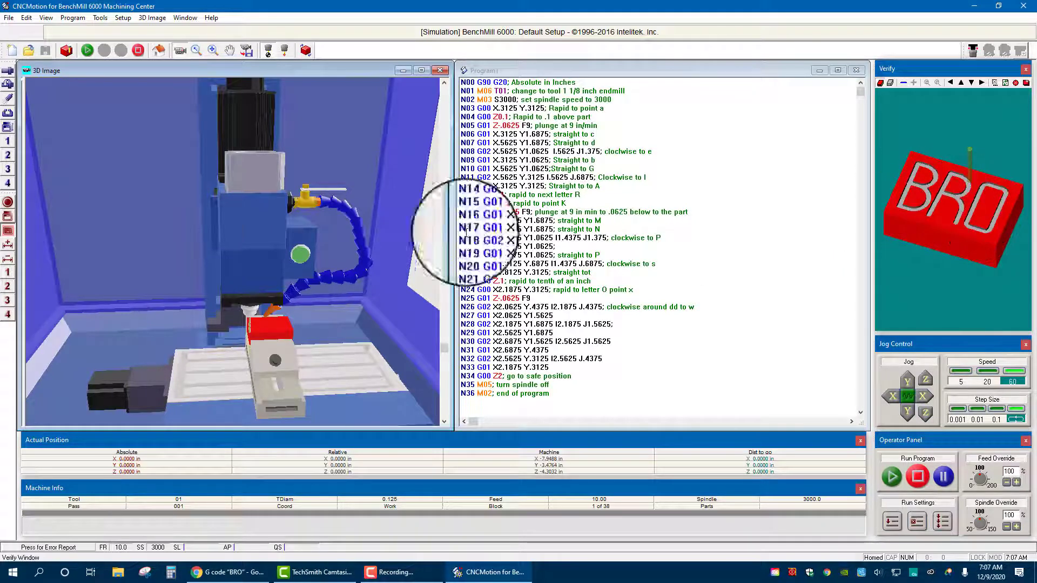
# - Check in the Tool Library that Tool 01 is a 0.125 in four-tooth HSS end mill
pyautogui.click(122, 18)
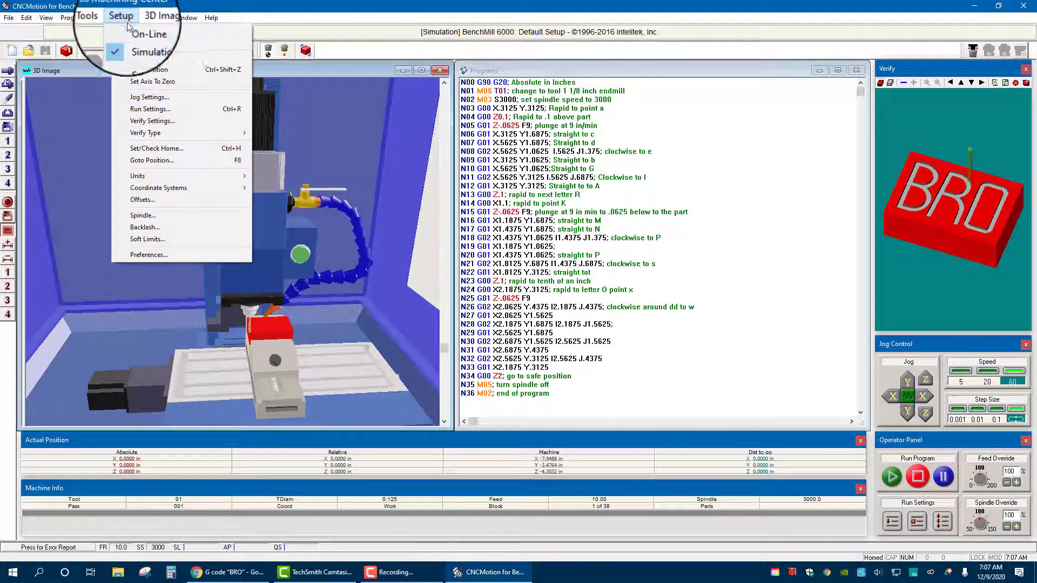
pyautogui.click(124, 30)
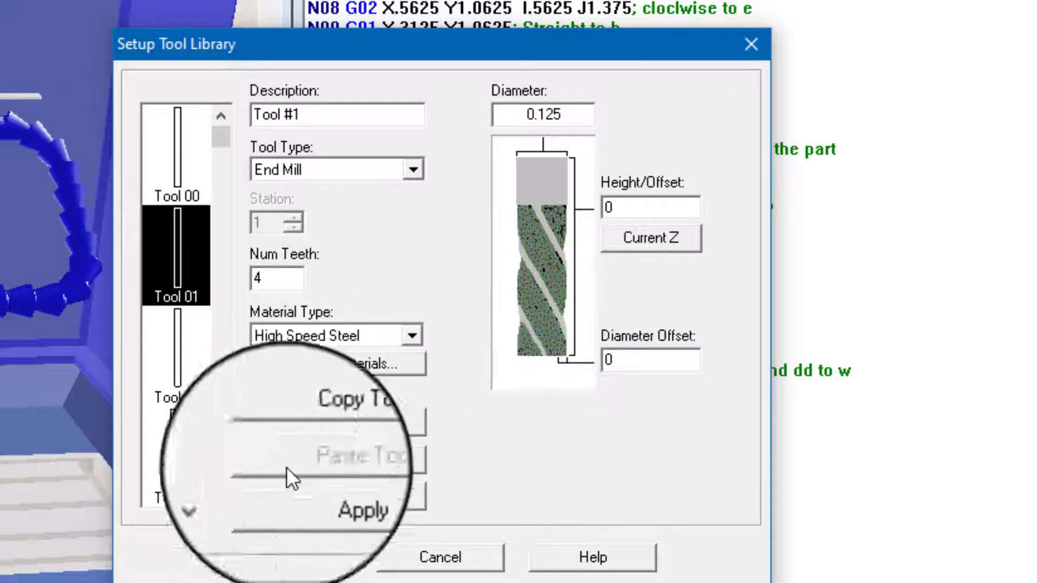
pyautogui.click(288, 558)
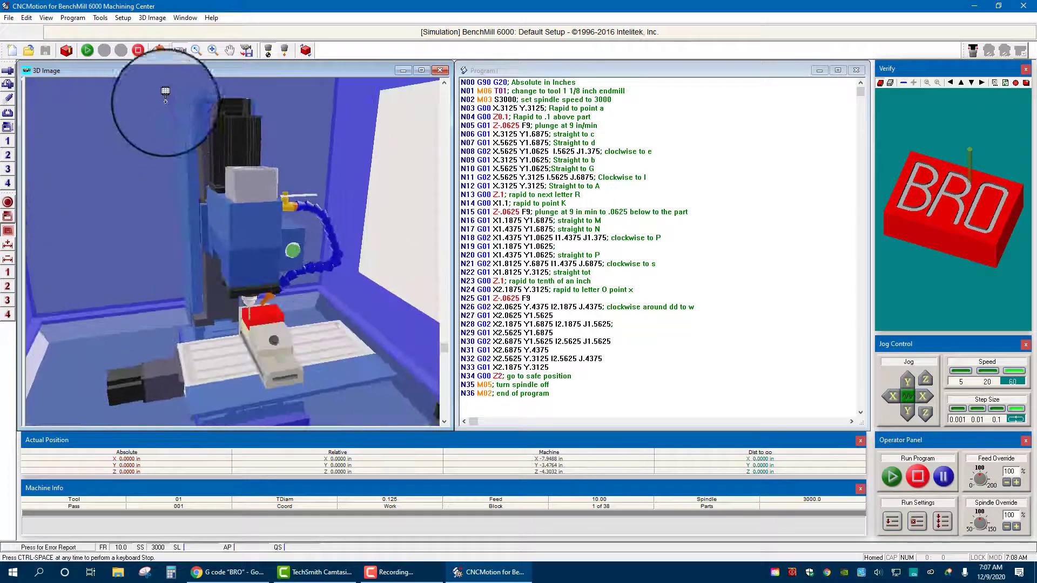
# - Quick Home the mill from the Machine Home dialog and zoom the 3D view in
pyautogui.click(159, 50)
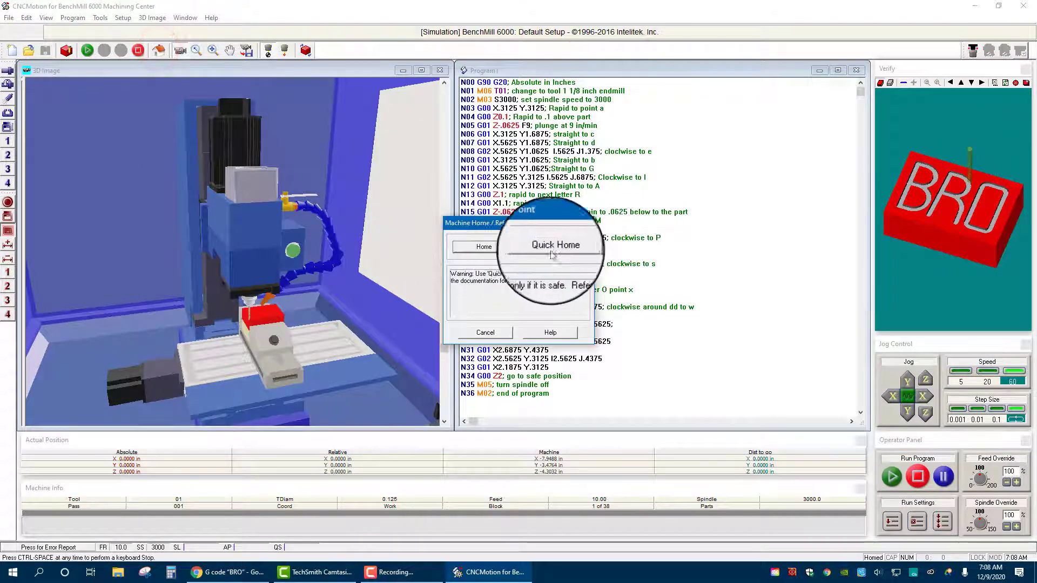
pyautogui.click(552, 244)
pyautogui.moveTo(301, 288); pyautogui.dragTo(286, 368)
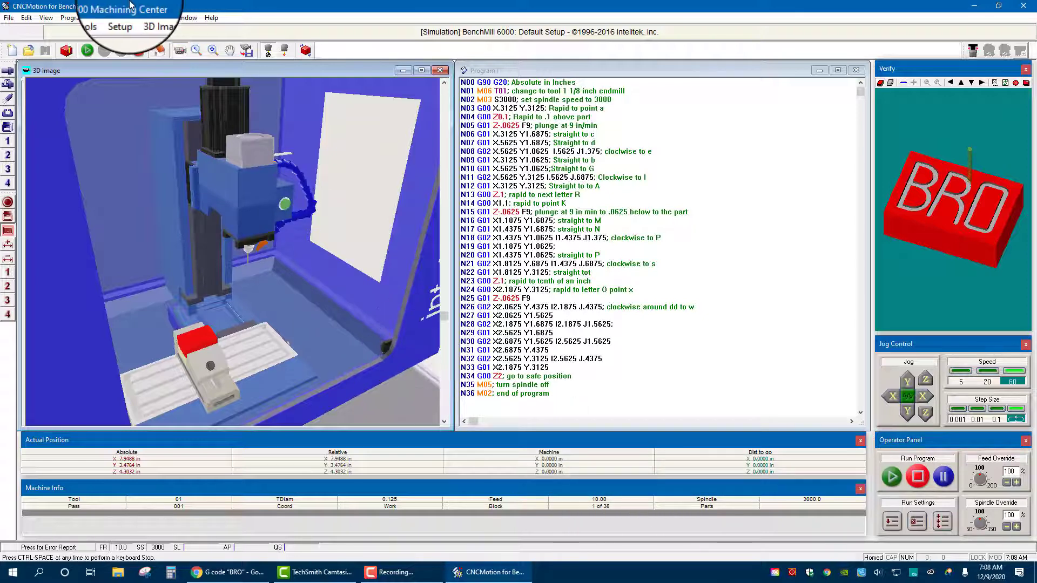
# - Run Program1 past the tool prompt and dismiss the Limit Hit warning
pyautogui.click(891, 476)
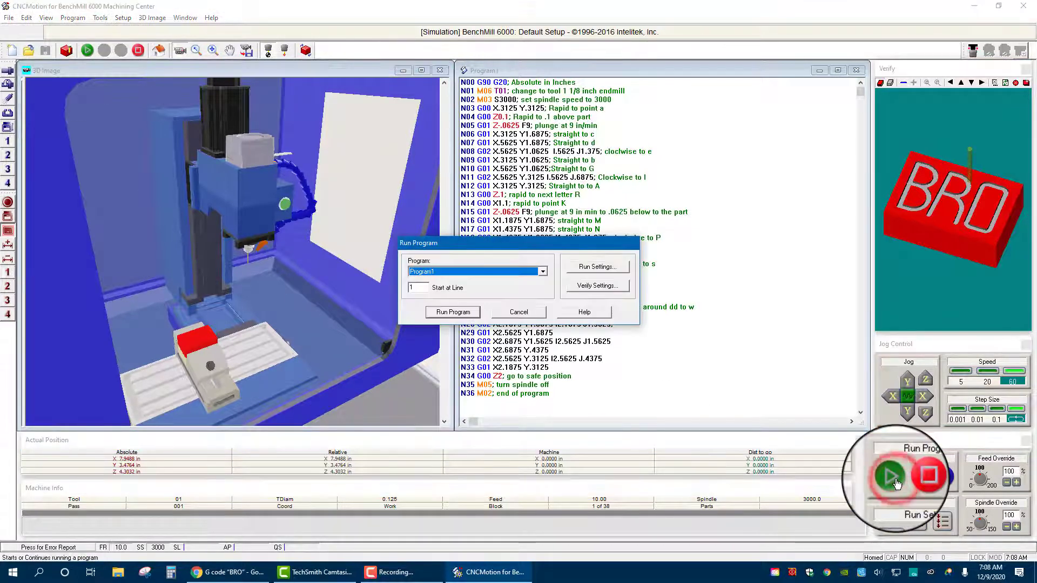
pyautogui.click(465, 313)
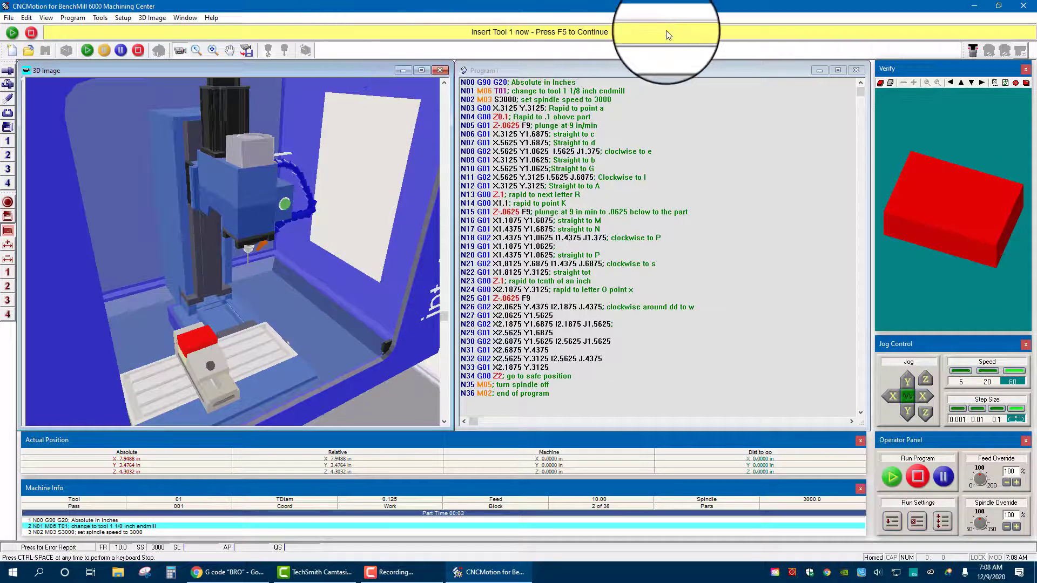
pyautogui.press('F5')
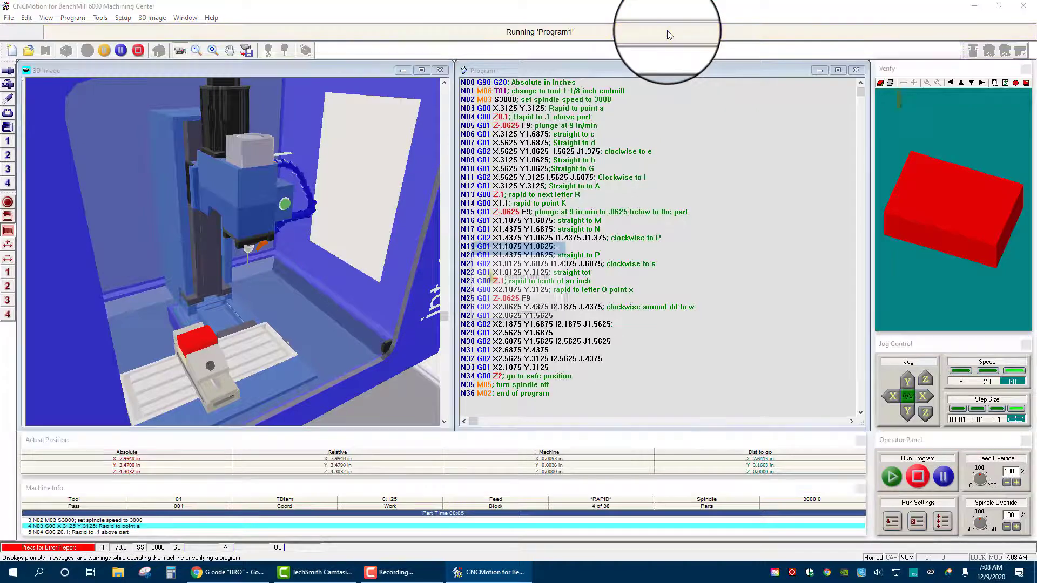
pyautogui.click(532, 309)
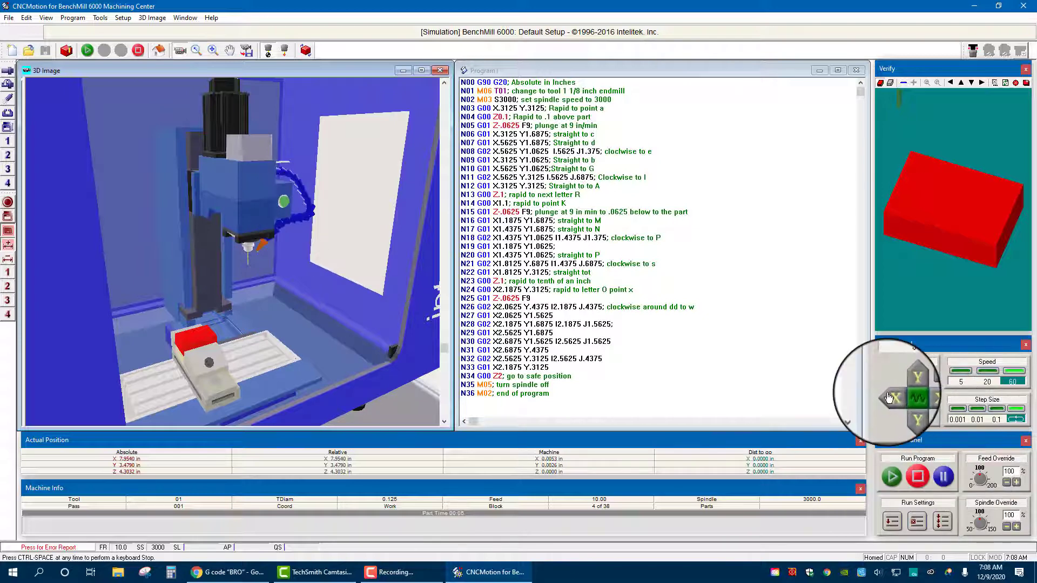
# - Jog the table along X away from the limit and restart Program1
pyautogui.moveTo(888, 398); pyautogui.dragTo(926, 415)
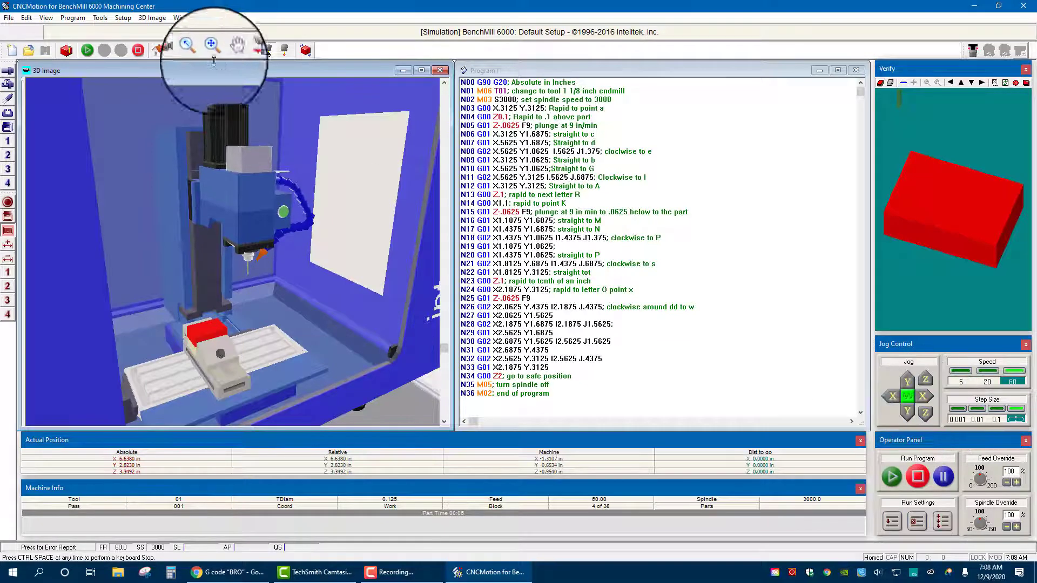
pyautogui.click(87, 50)
pyautogui.click(452, 315)
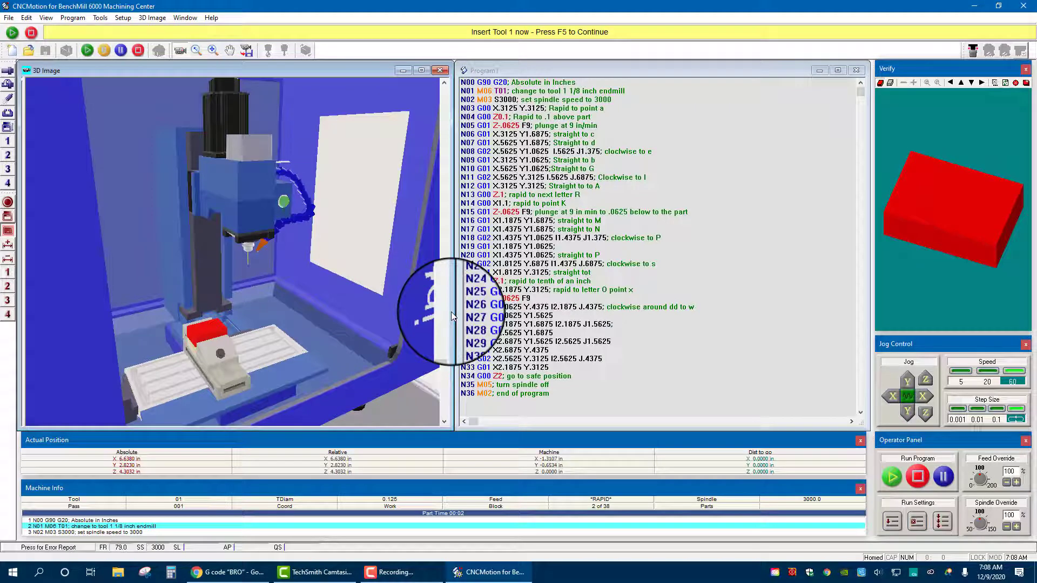
pyautogui.press('F5')
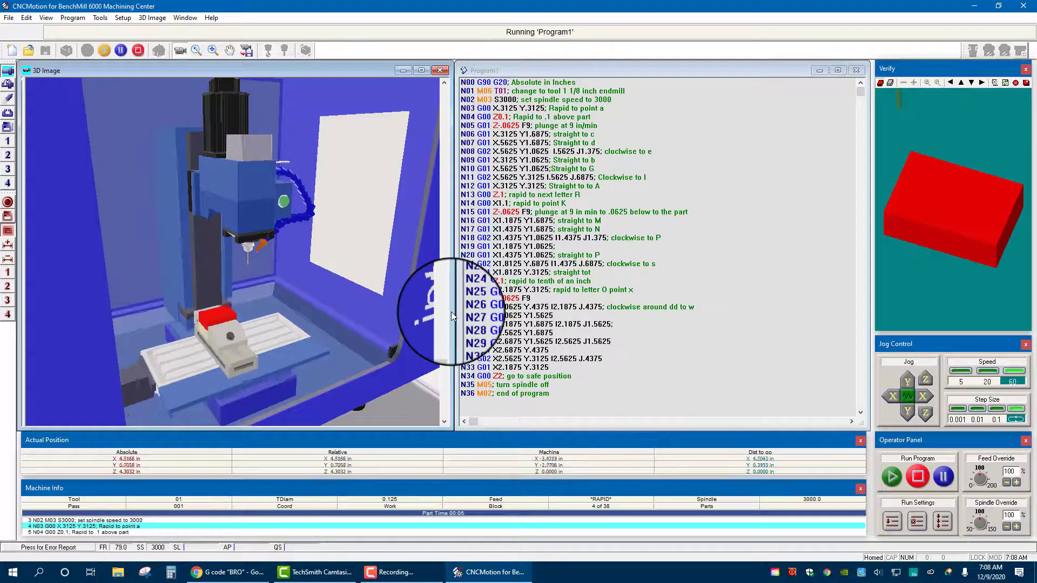
# - Zoom the 3D view onto the spindle and red block while the B is cut
pyautogui.click(231, 336)
pyautogui.moveTo(232, 336); pyautogui.dragTo(227, 309)
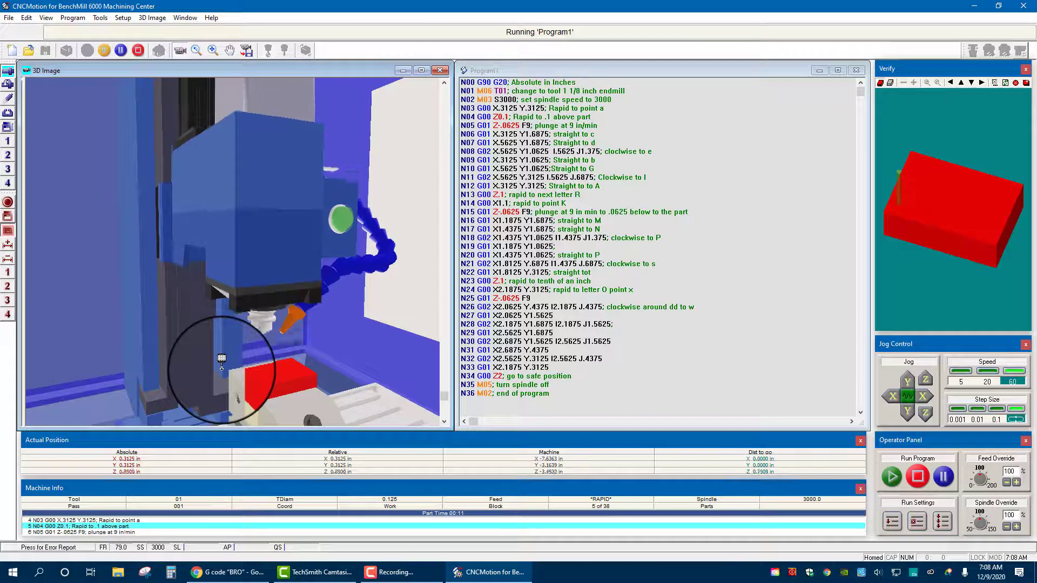
pyautogui.moveTo(218, 374); pyautogui.dragTo(218, 391)
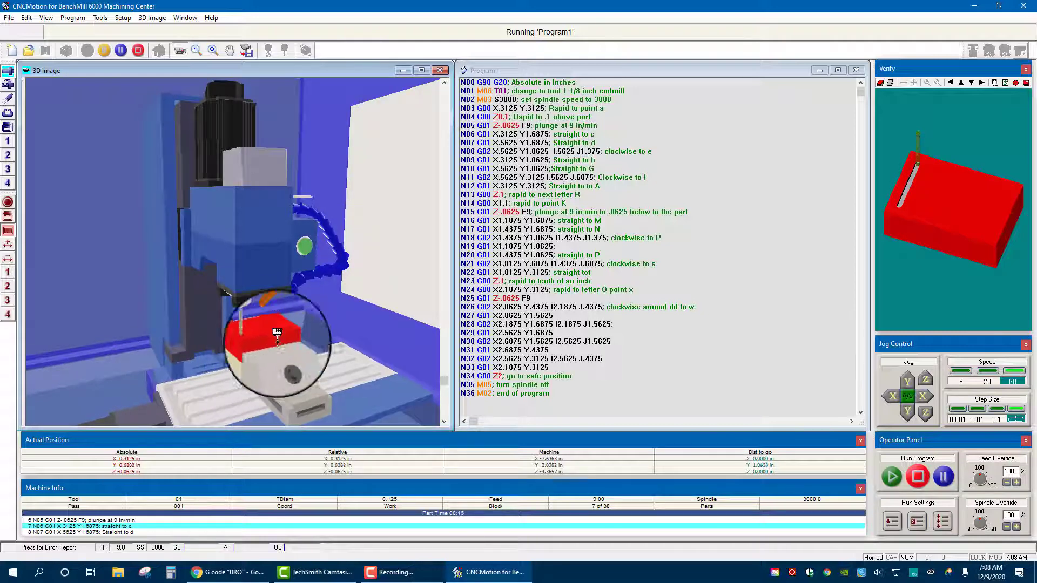
pyautogui.moveTo(277, 335); pyautogui.dragTo(251, 430)
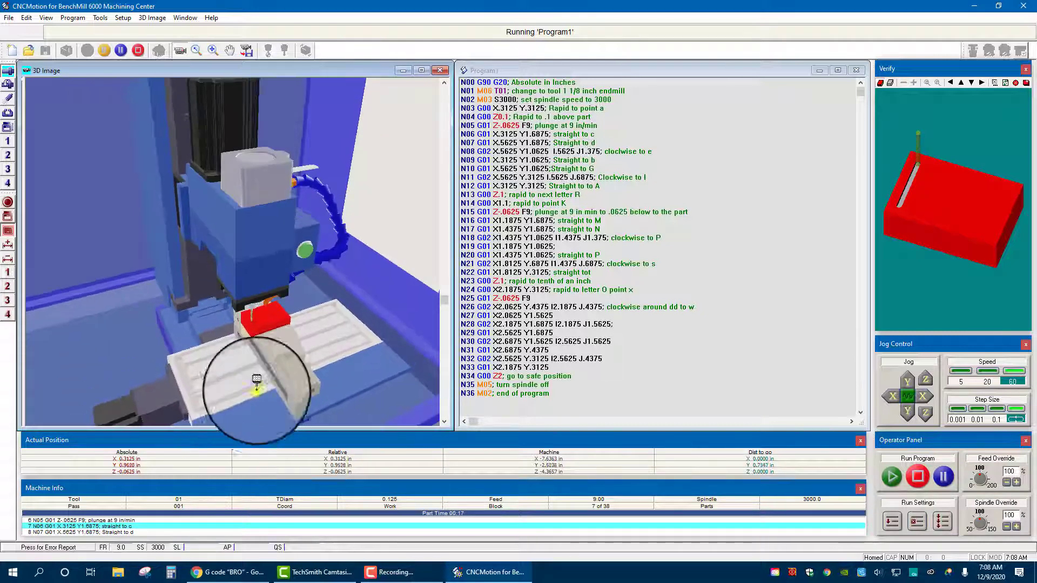
pyautogui.moveTo(256, 380)
pyautogui.mouseDown()
pyautogui.moveTo(248, 405)
pyautogui.moveTo(255, 389)
pyautogui.mouseUp()
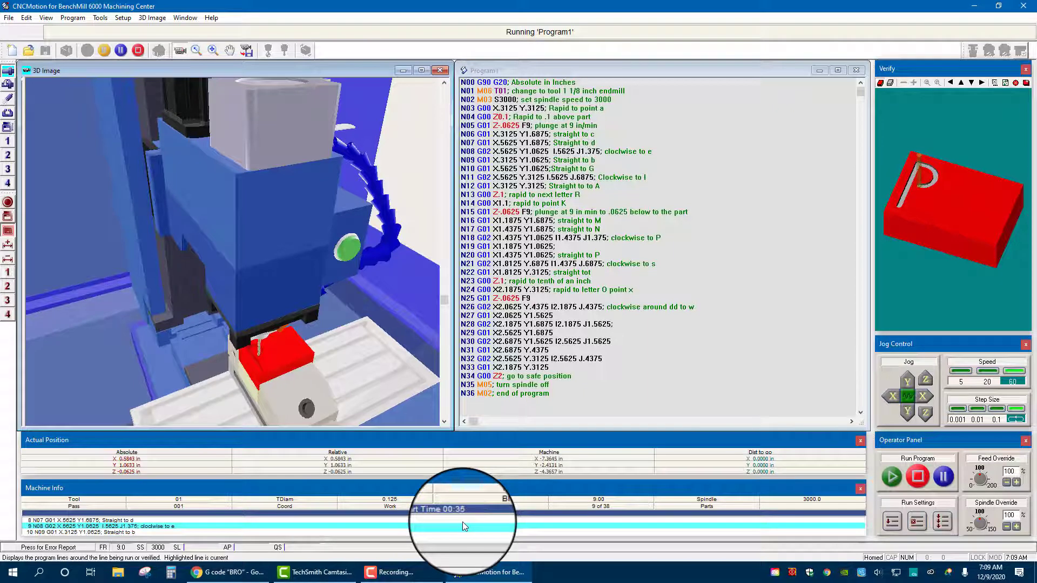
# - Raise the feed override to 165%
pyautogui.click(1015, 482)
pyautogui.click(1016, 482)
pyautogui.click(1015, 482)
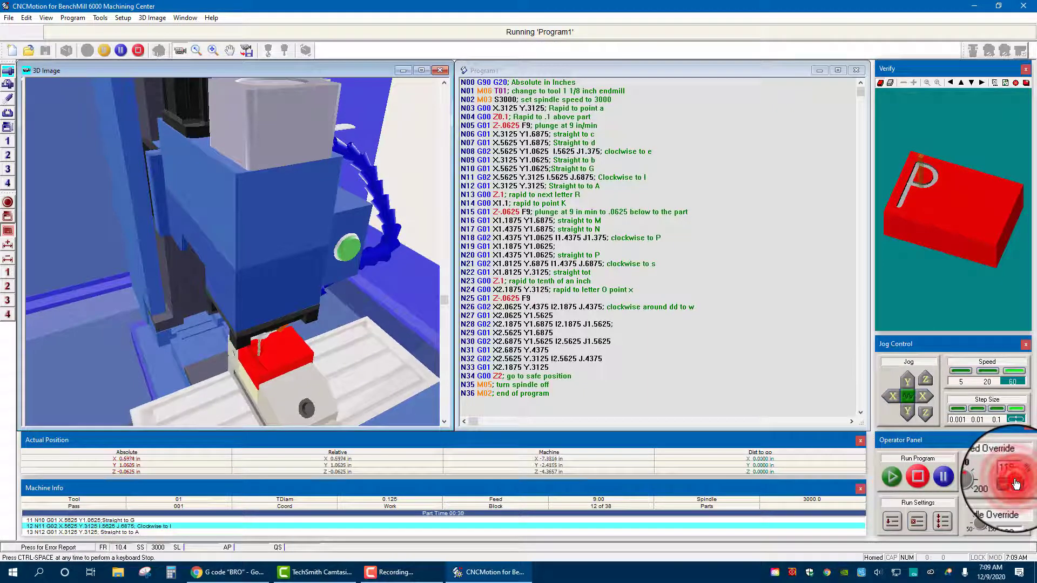
pyautogui.click(1015, 482)
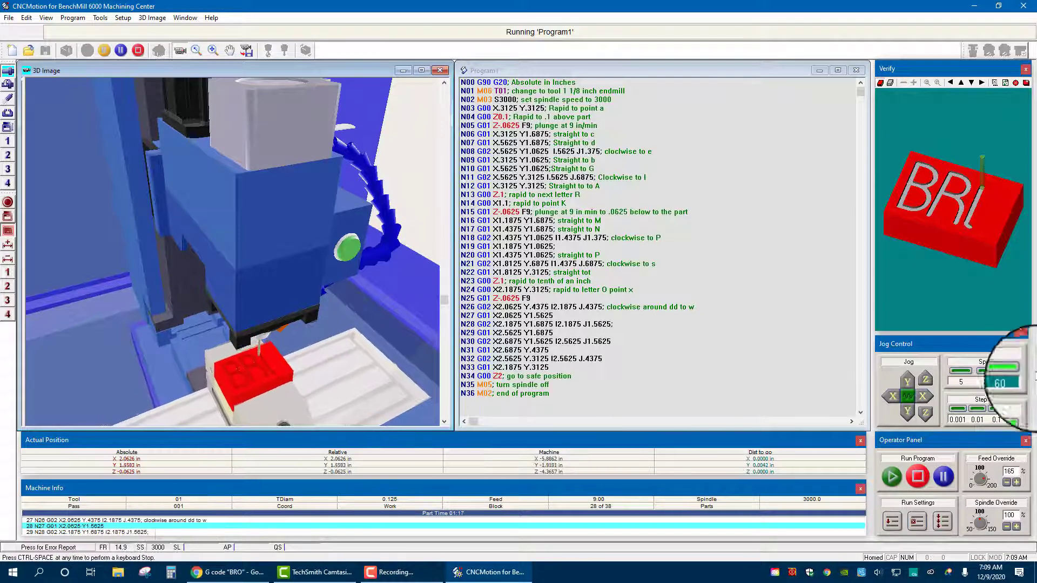
# - Raise the spindle override to 115% and let the program finish
pyautogui.click(1016, 528)
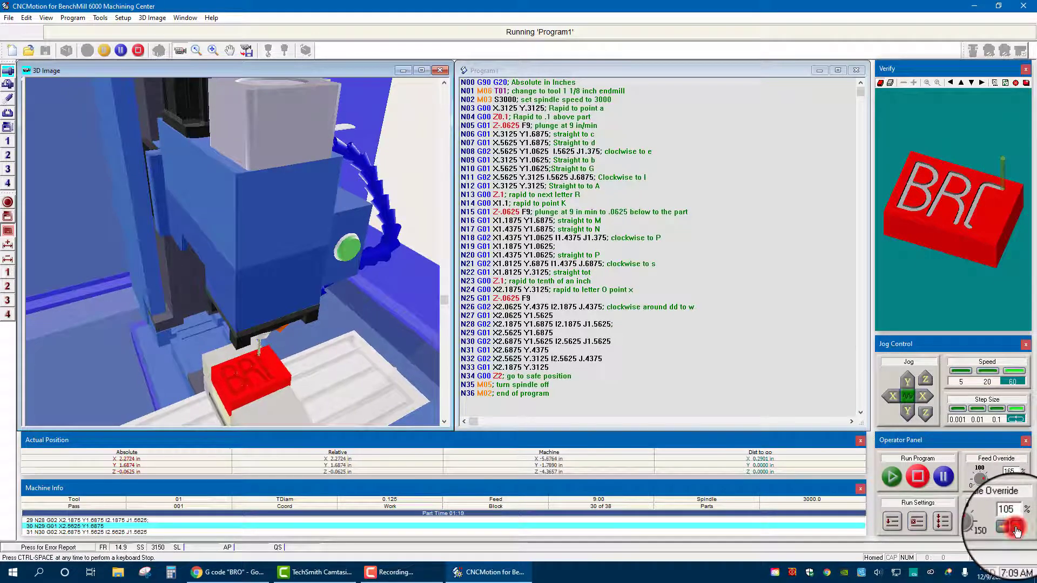
pyautogui.click(1016, 527)
pyautogui.click(1016, 527)
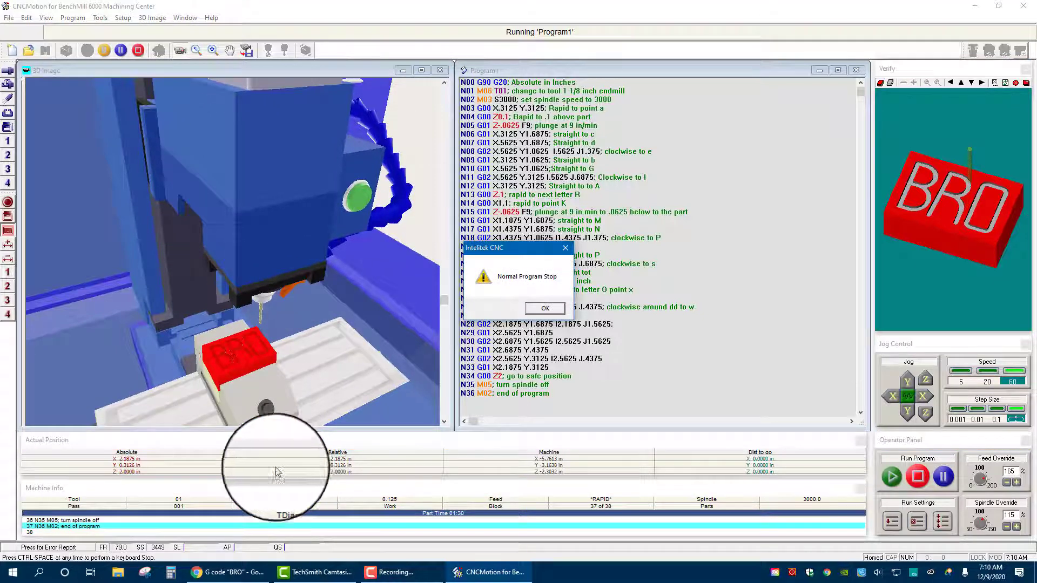
# - Dismiss the Normal Program Stop message and turn the 3D view to face the mill
pyautogui.click(545, 307)
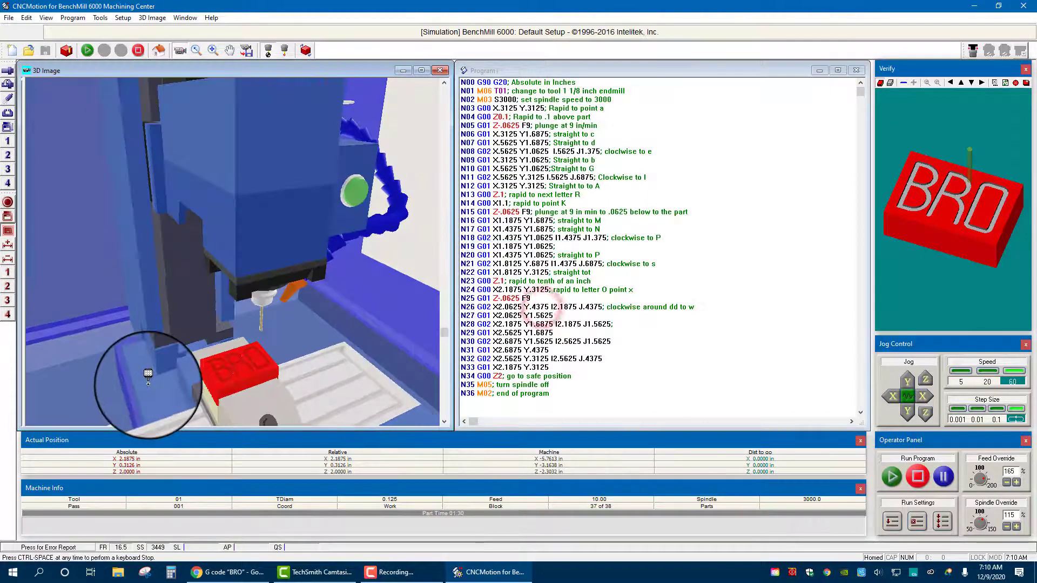
pyautogui.moveTo(148, 376); pyautogui.dragTo(221, 427)
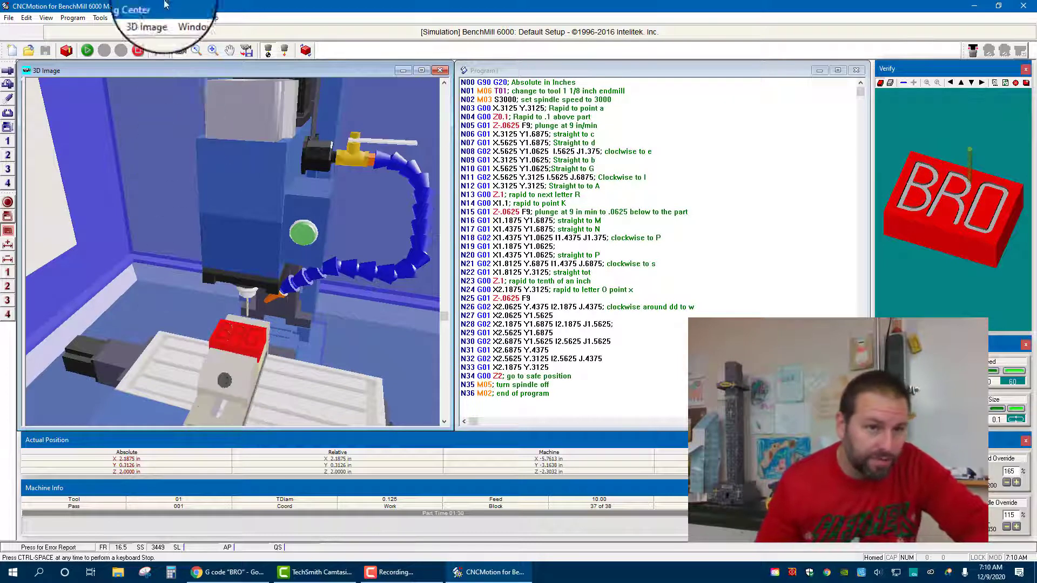
# - Pan the 3D view up and zoom in on the BRO lettering in the red block
pyautogui.click(230, 50)
pyautogui.moveTo(187, 373); pyautogui.dragTo(189, 327)
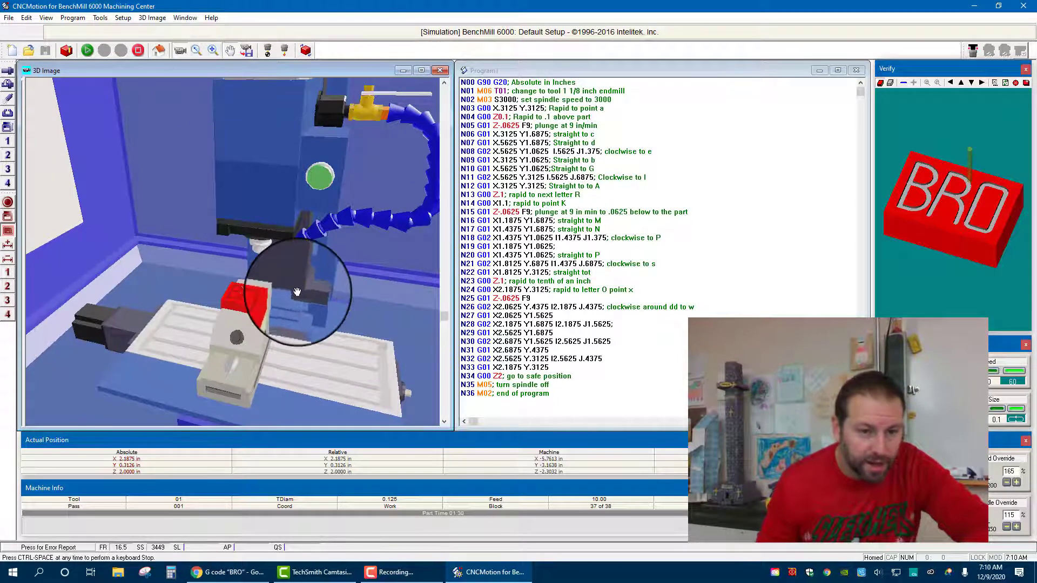
pyautogui.scroll(4, 281, 313)
pyautogui.scroll(1, 272, 323)
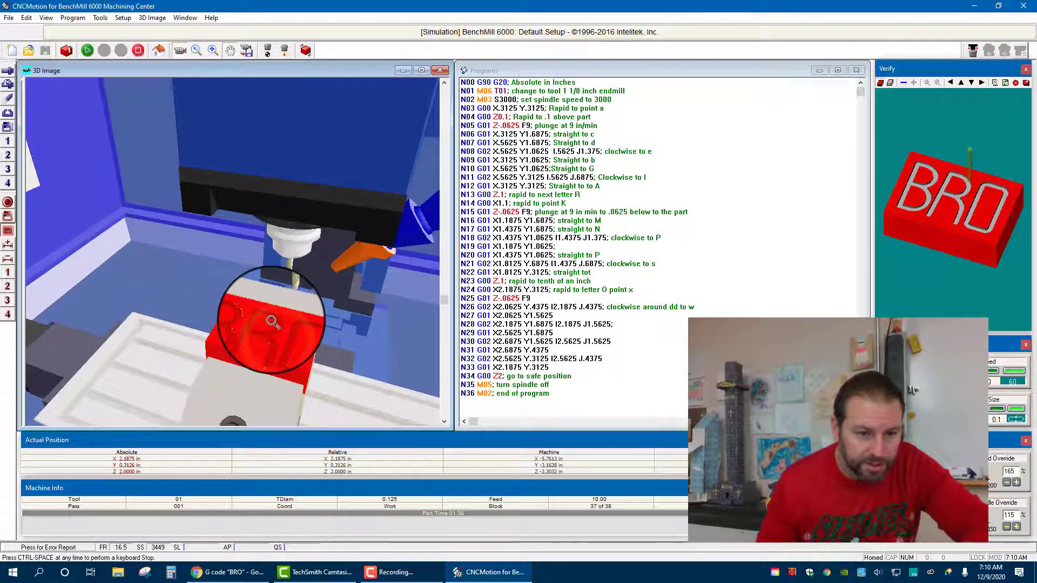